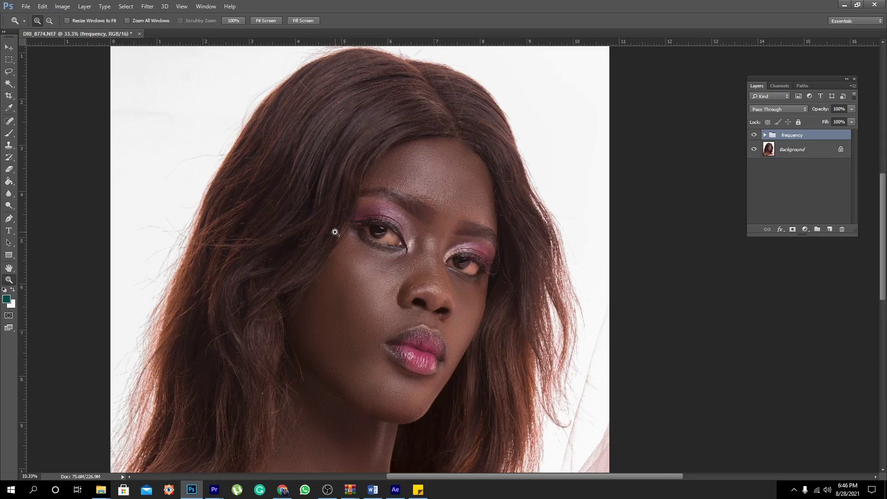
# Zoom the left eye to 200% and pan across both eyes to inspect the red veins
pyautogui.keyDown('alt'); pyautogui.click(401, 251); pyautogui.keyUp('alt')
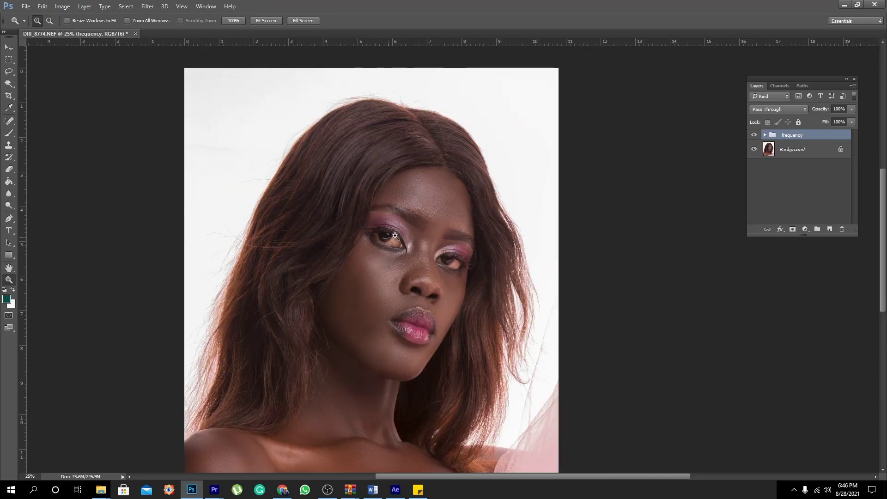
pyautogui.click(371, 247)
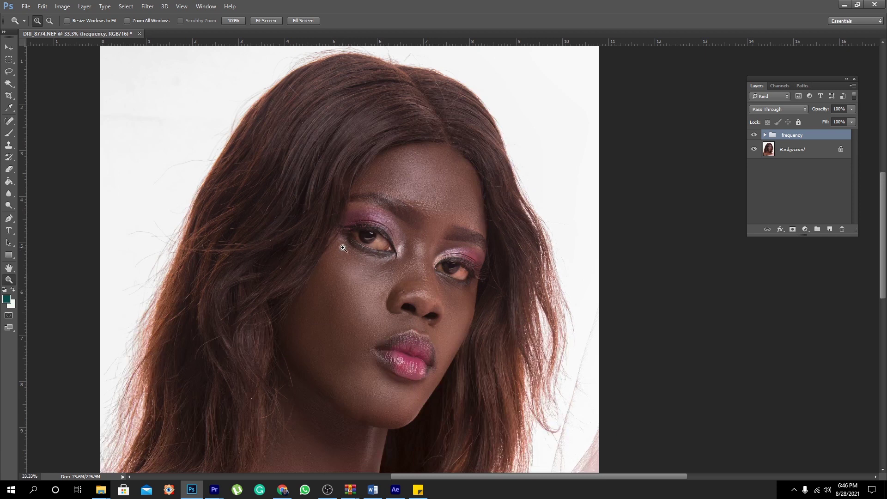
pyautogui.click(361, 235)
pyautogui.click(361, 235)
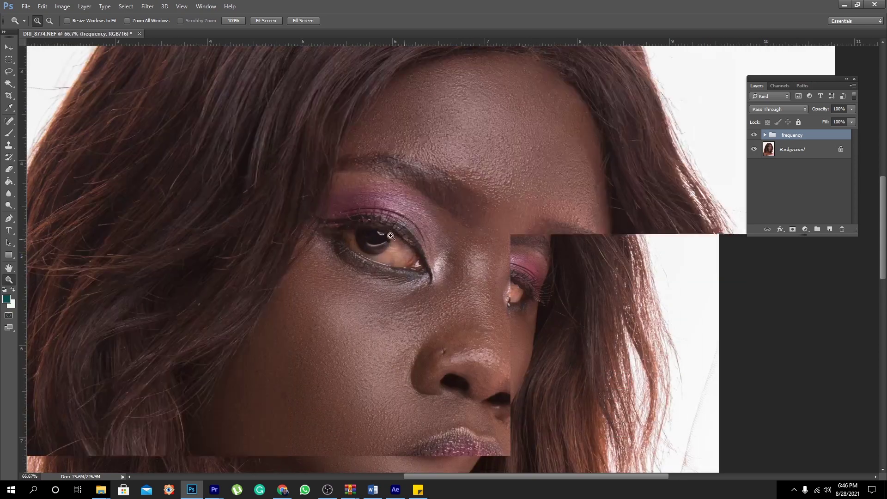
pyautogui.click(391, 236)
pyautogui.click(545, 277)
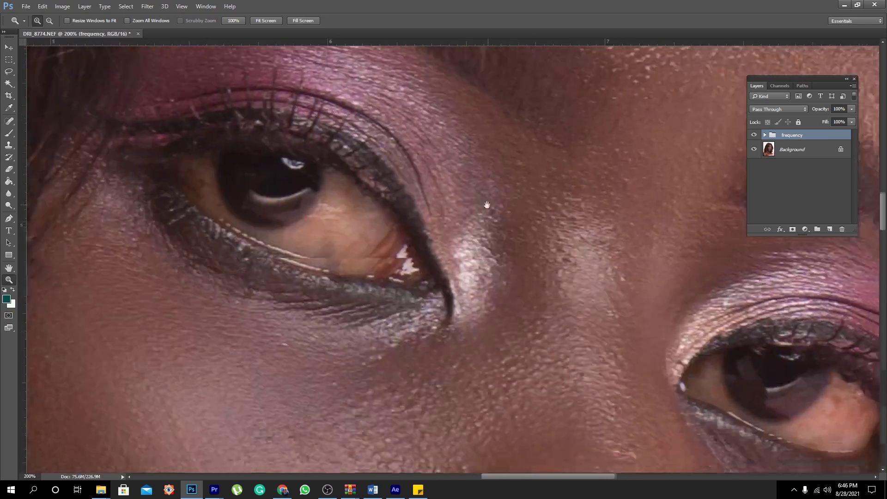
pyautogui.moveTo(487, 205); pyautogui.dragTo(337, 142)
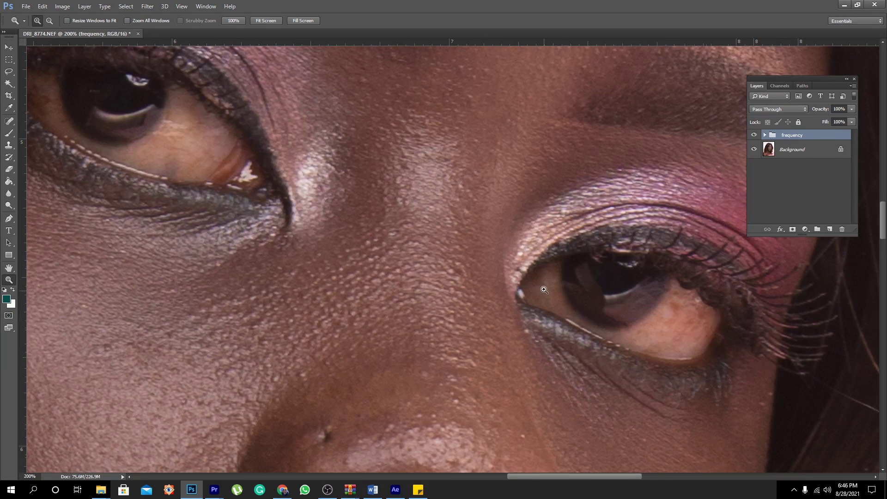
pyautogui.moveTo(215, 147); pyautogui.dragTo(403, 227)
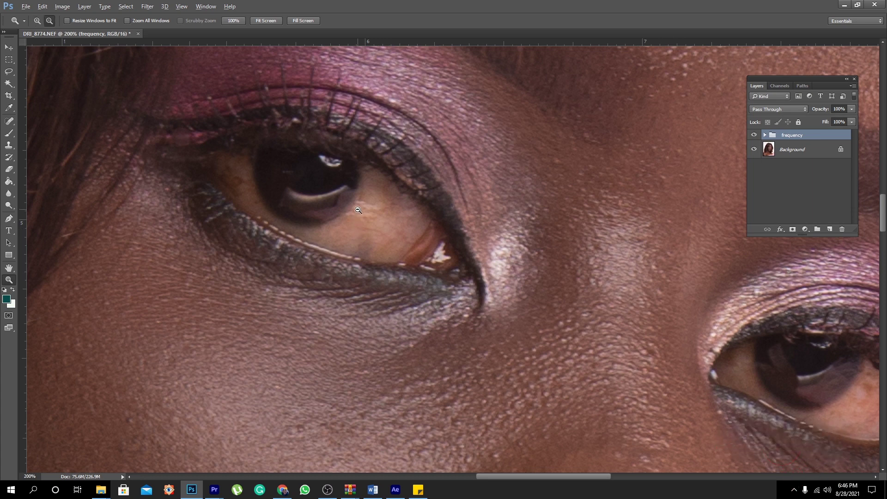
# Zoom out to the whole face, then frame both eyes at 100%
pyautogui.keyDown('alt'); pyautogui.click(358, 235); pyautogui.keyUp('alt')
pyautogui.keyDown('alt'); pyautogui.click(358, 235); pyautogui.keyUp('alt')
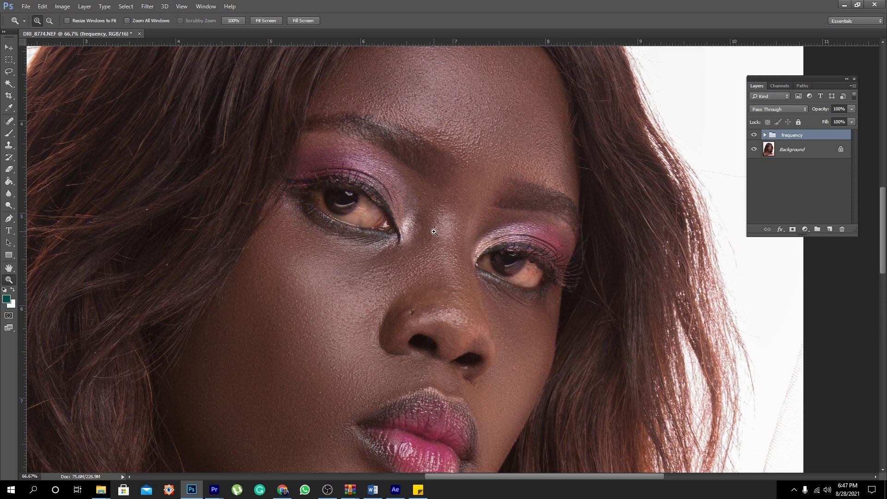
pyautogui.click(358, 180)
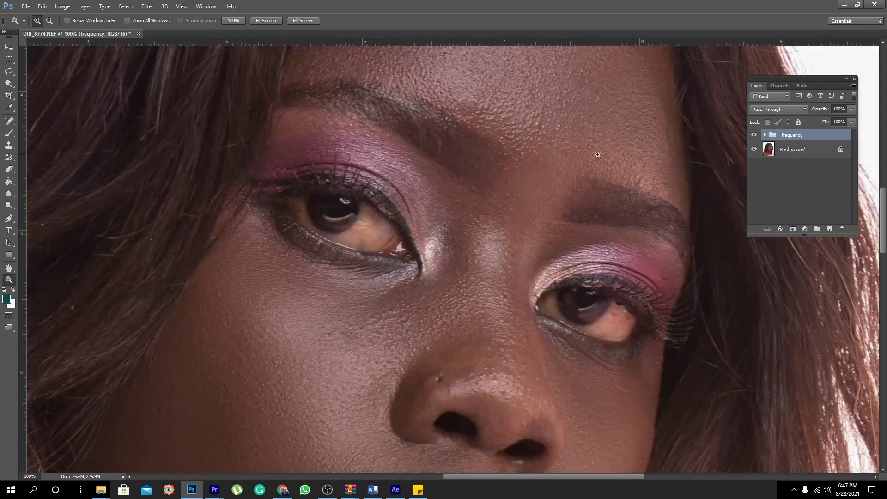
pyautogui.moveTo(473, 150); pyautogui.dragTo(446, 208)
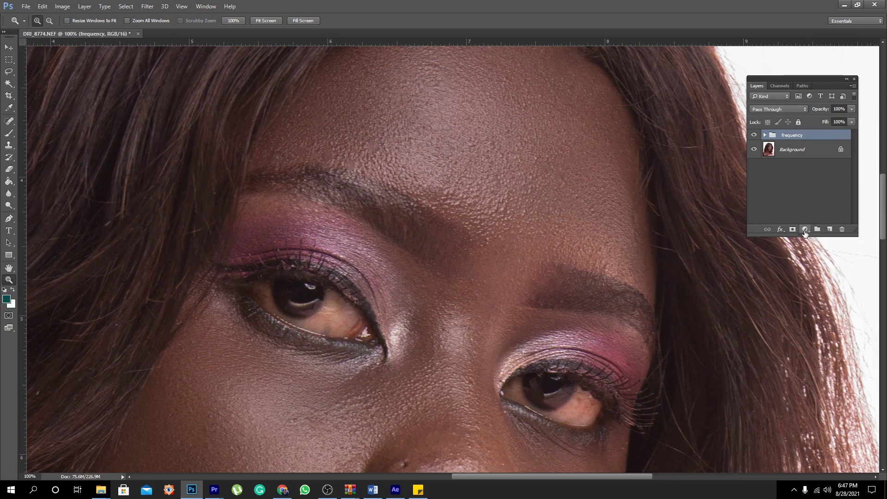
# Preview the veins with a temporary Black & White layer at Reds -101, then delete it
pyautogui.click(805, 229)
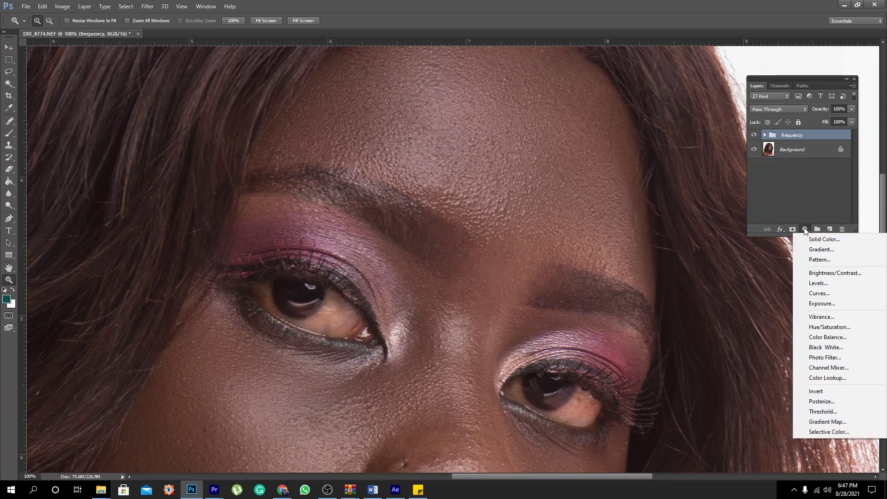
pyautogui.click(805, 230)
pyautogui.click(806, 230)
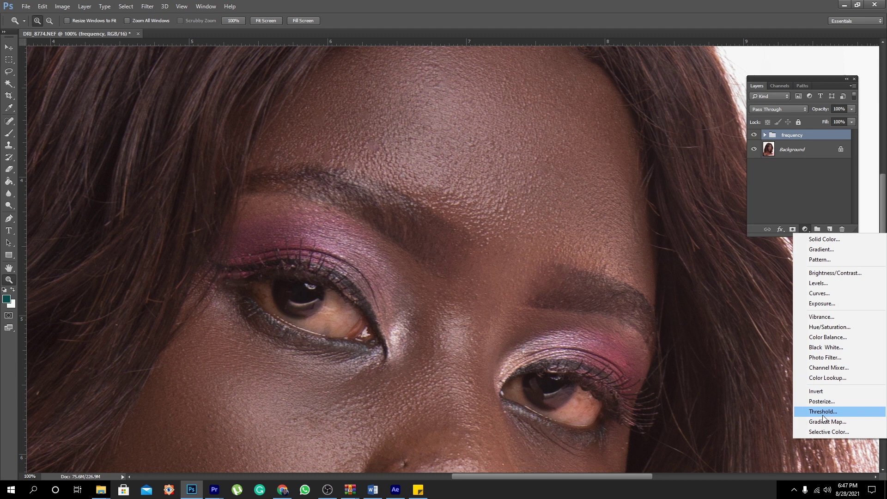
pyautogui.click(827, 347)
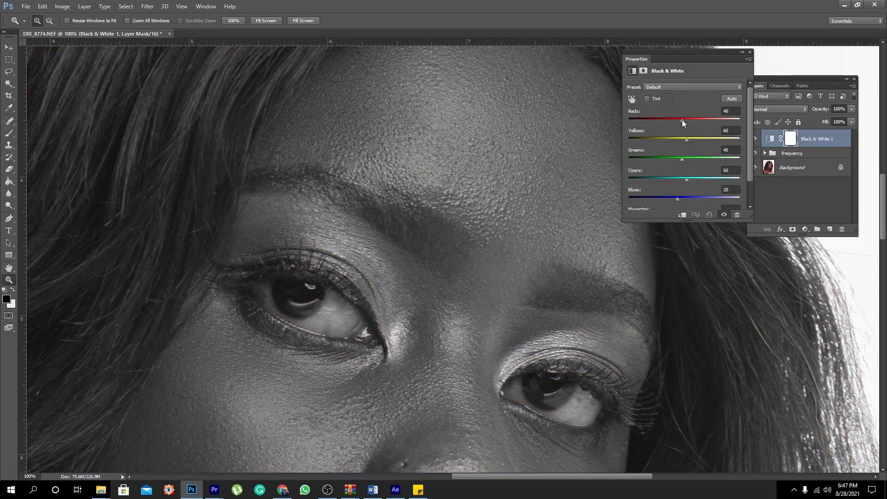
pyautogui.moveTo(682, 120); pyautogui.dragTo(649, 121)
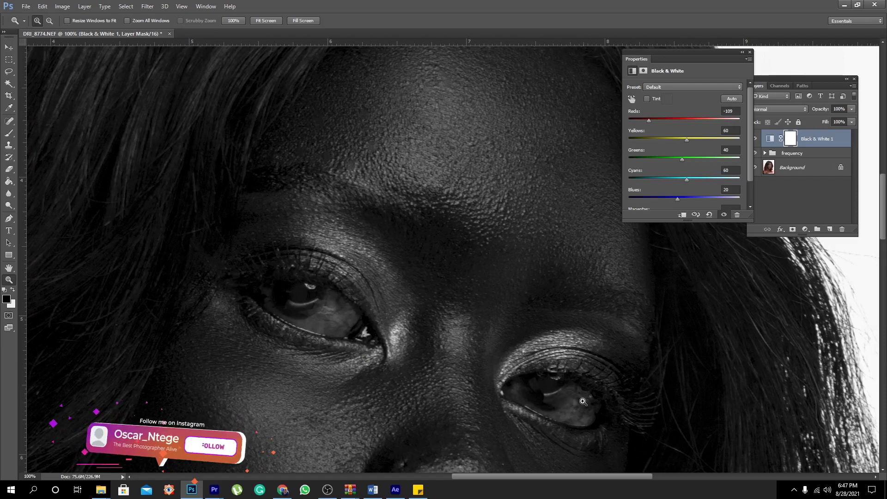
pyautogui.click(750, 52)
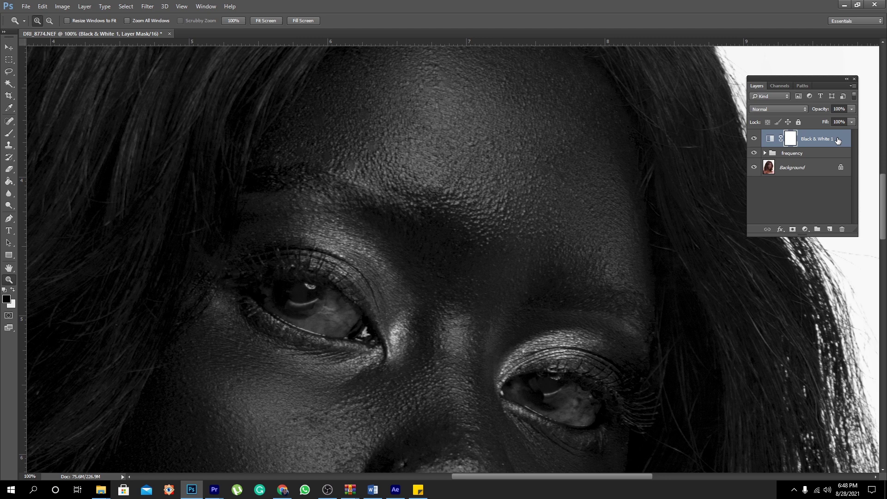
pyautogui.moveTo(837, 140); pyautogui.dragTo(842, 230)
# Zoom out to 50%, select the frequency group and stamp all visible layers into a merged layer
pyautogui.hotkey('ctrl', '-')
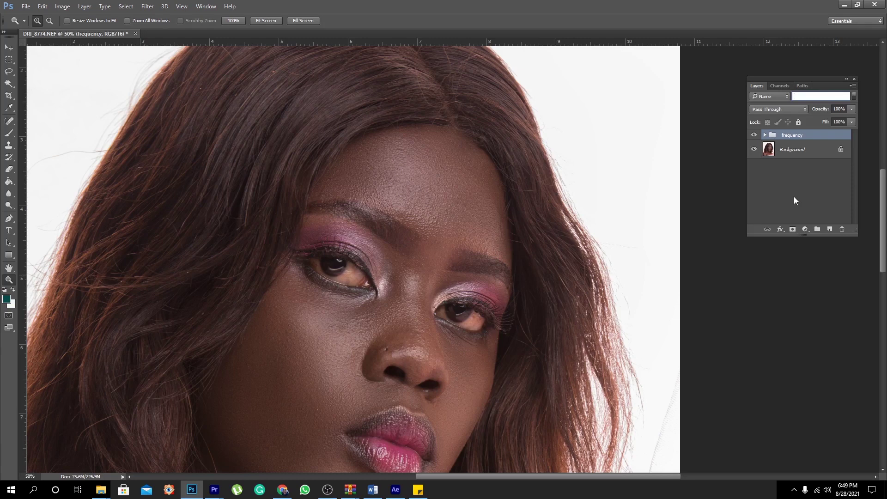
pyautogui.click(796, 187)
pyautogui.click(805, 156)
pyautogui.click(804, 138)
pyautogui.hotkey('ctrl', 'alt', 'e')
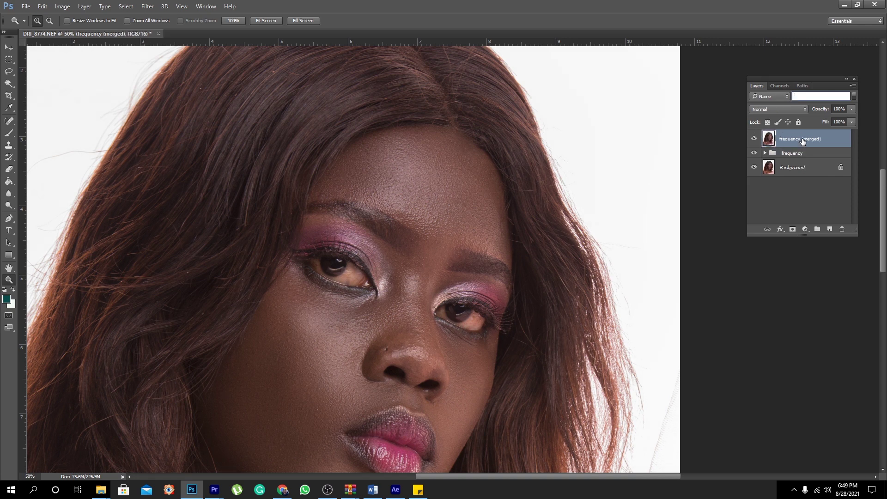
# Rename the merged layer 'eyes'
pyautogui.doubleClick(804, 139)
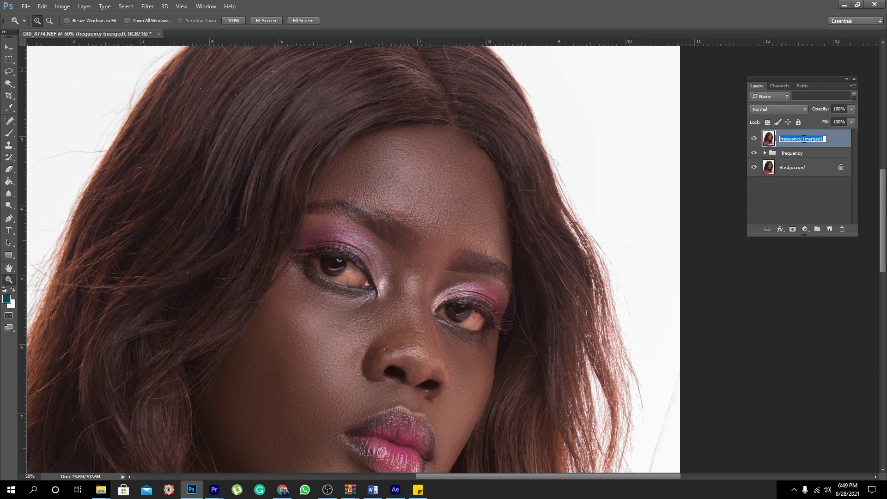
pyautogui.write('eye')
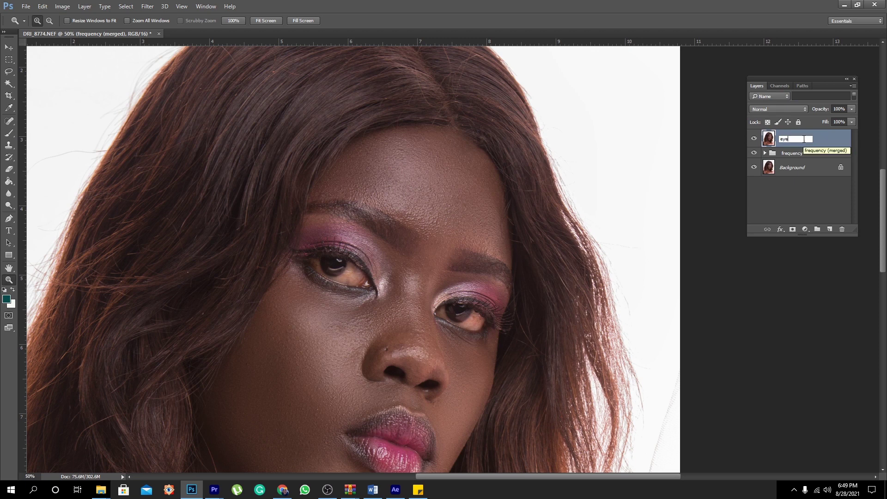
pyautogui.write('s')
pyautogui.click(804, 210)
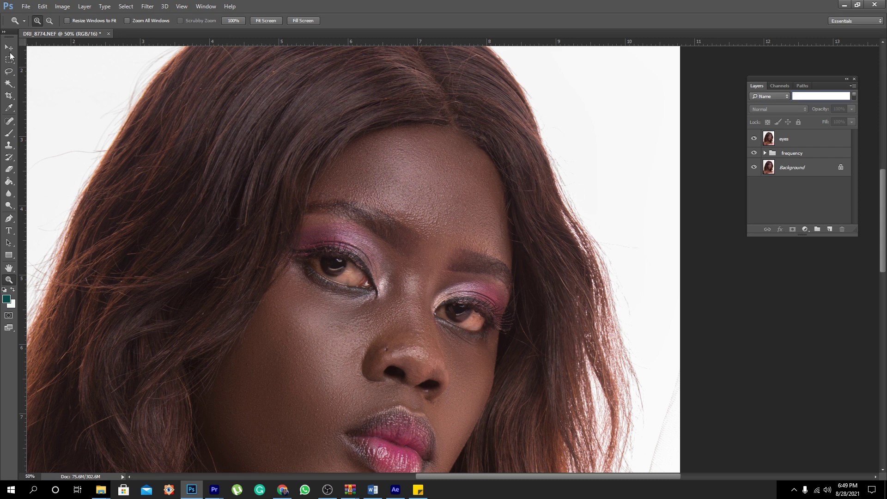
# Lasso both eyes with a 0 px feather, adding the right eye to the left-eye selection
pyautogui.click(10, 72)
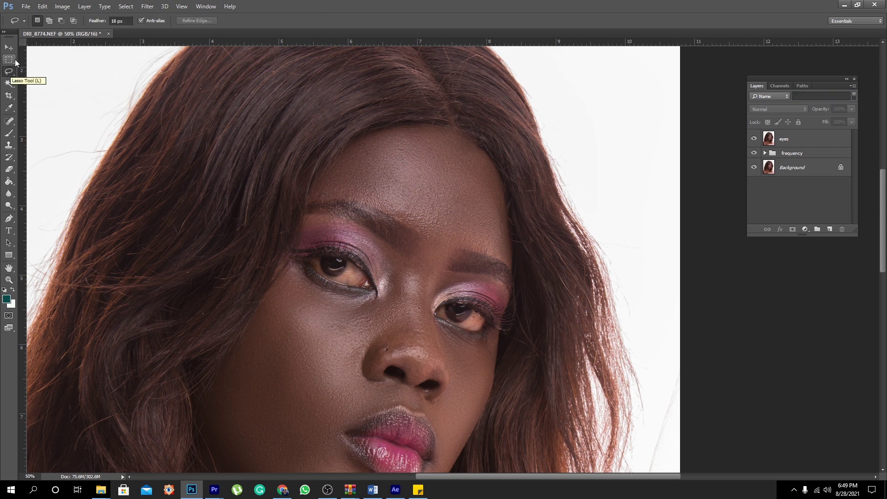
pyautogui.click(118, 20)
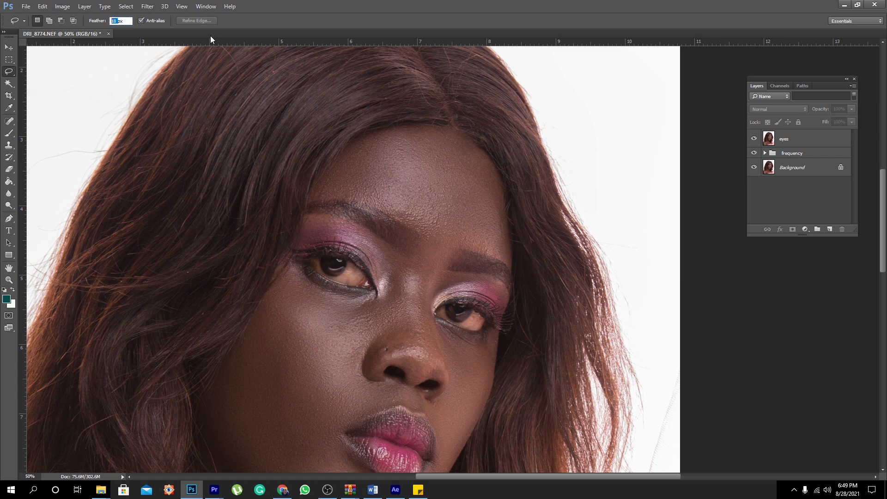
pyautogui.write('0')
pyautogui.press('Return')
pyautogui.moveTo(392, 232)
pyautogui.mouseDown()
pyautogui.moveTo(326, 186)
pyautogui.moveTo(260, 237)
pyautogui.moveTo(395, 340)
pyautogui.moveTo(393, 230)
pyautogui.mouseUp()
pyautogui.click(49, 21)
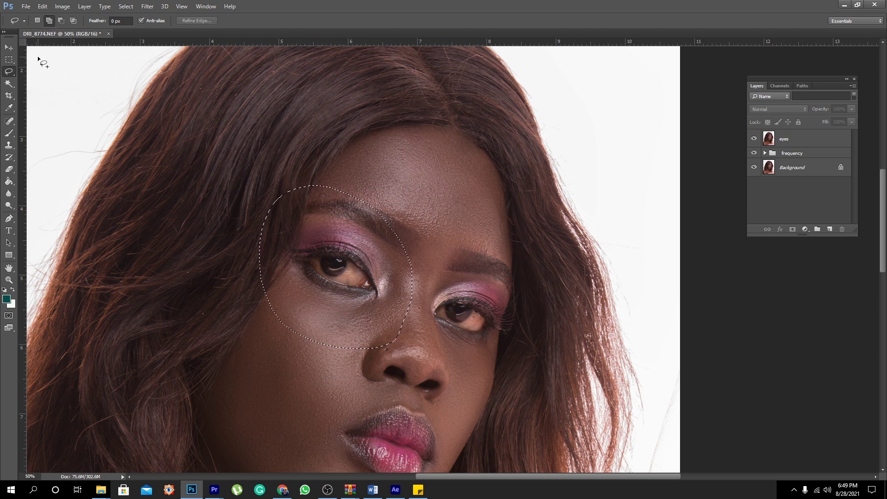
pyautogui.moveTo(485, 236)
pyautogui.mouseDown()
pyautogui.moveTo(449, 240)
pyautogui.moveTo(419, 301)
pyautogui.moveTo(426, 341)
pyautogui.moveTo(468, 368)
pyautogui.mouseUp()
pyautogui.moveTo(523, 332)
pyautogui.mouseDown()
pyautogui.moveTo(518, 279)
pyautogui.moveTo(484, 234)
pyautogui.mouseUp()
# Copy the selected eye areas from the eyes layer onto a new layer via Layer Via Copy
pyautogui.click(812, 143)
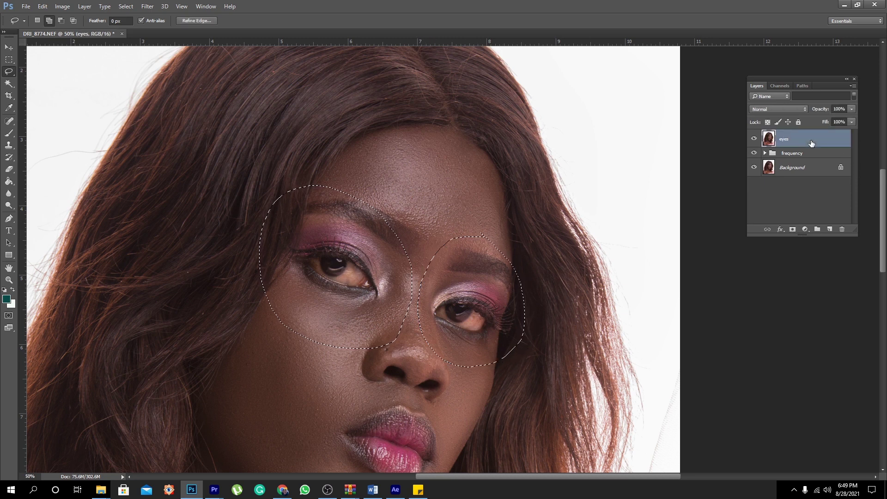
pyautogui.rightClick(407, 206)
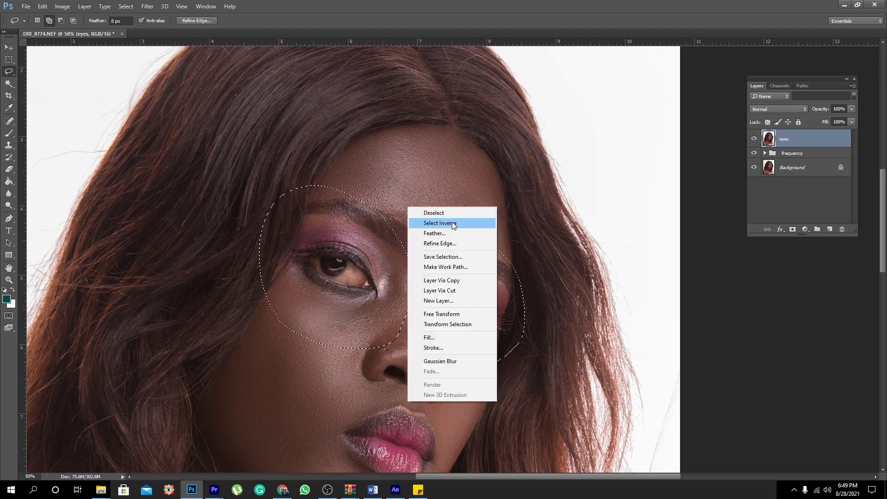
pyautogui.click(452, 280)
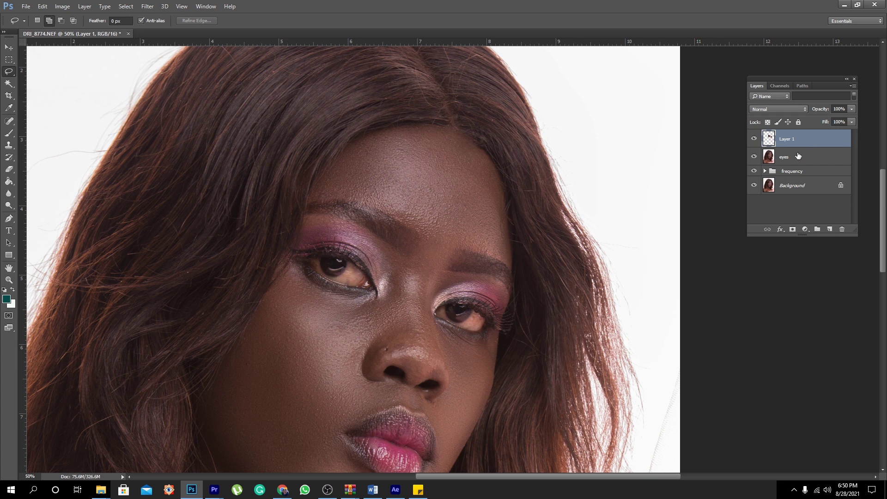
# Delete the full eyes layer and rename Layer 1 to 'eyes'
pyautogui.click(799, 157)
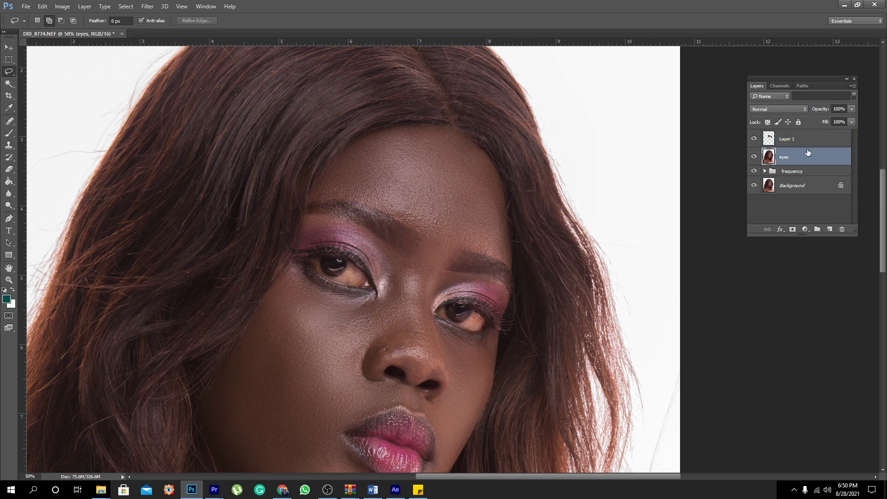
pyautogui.moveTo(834, 161); pyautogui.dragTo(844, 228)
pyautogui.doubleClick(786, 138)
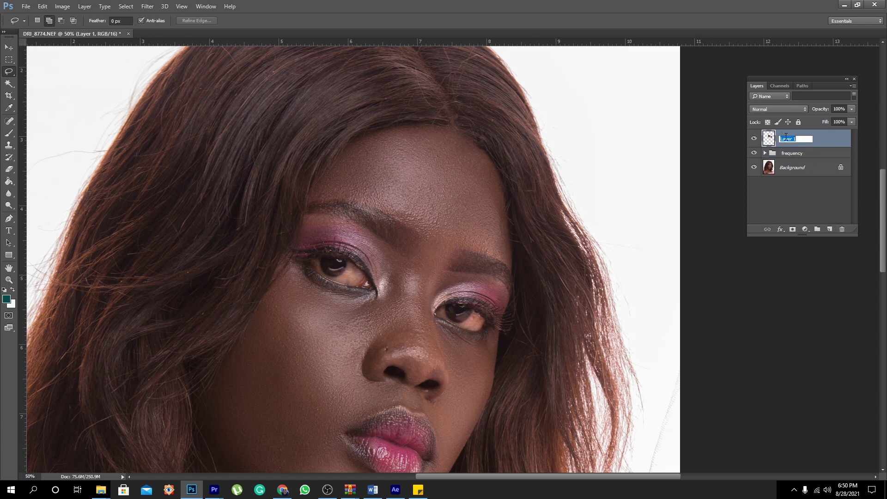
pyautogui.write('eyes')
pyautogui.press('Return')
# Duplicate the eyes layer and name the copy 'eye texture'
pyautogui.moveTo(826, 141); pyautogui.dragTo(830, 229)
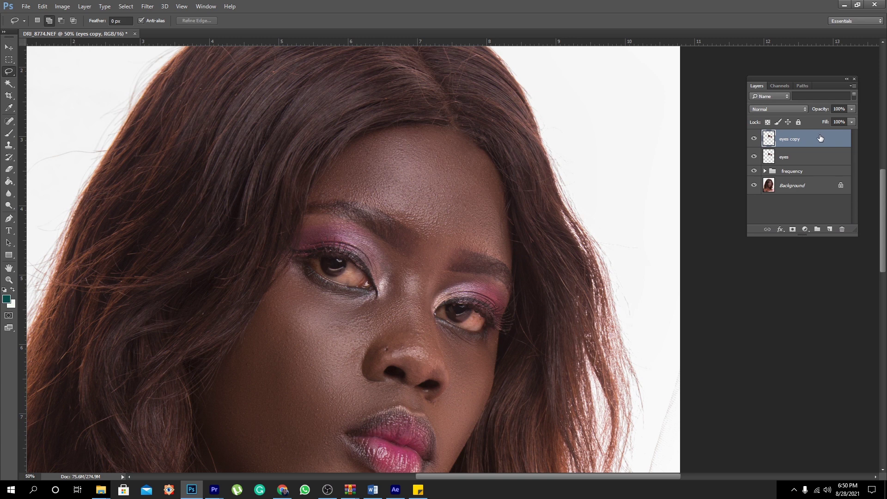
pyautogui.click(754, 139)
pyautogui.click(754, 139)
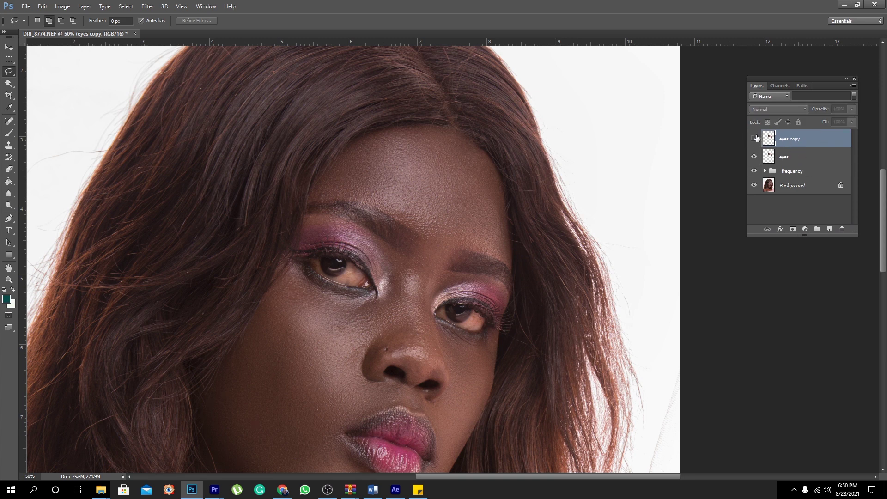
pyautogui.doubleClick(789, 139)
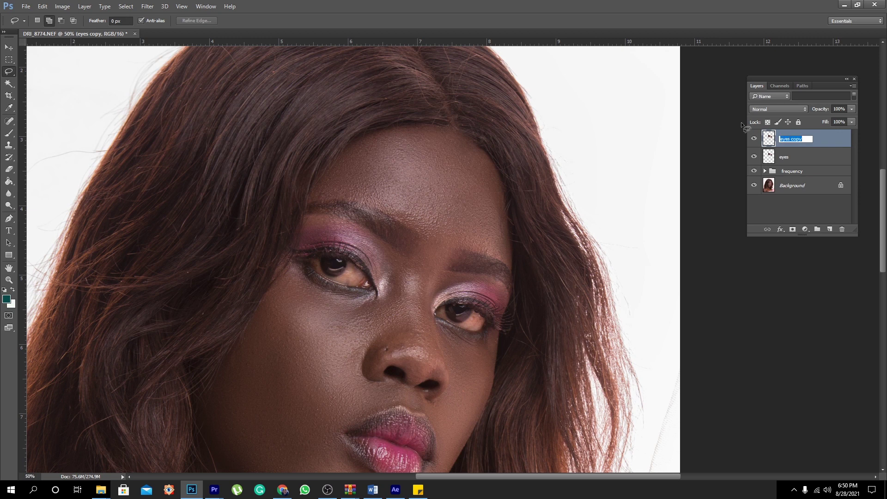
pyautogui.write('eye texture')
pyautogui.press('Return')
# Rename the lower eyes layer 'eye color' and hide the eye texture layer
pyautogui.doubleClick(791, 157)
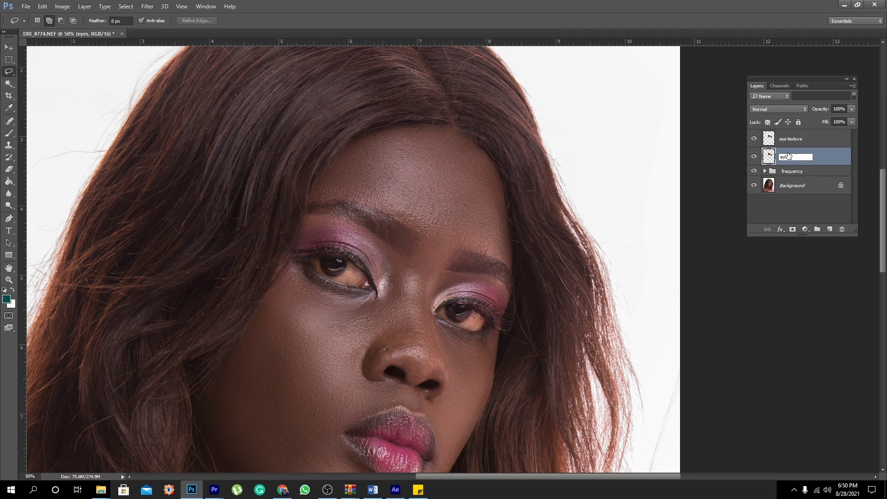
pyautogui.write('eye color')
pyautogui.press('Return')
pyautogui.click(755, 138)
# Select the eye color layer and apply a Gaussian Blur with a 4.8 px radius
pyautogui.click(809, 143)
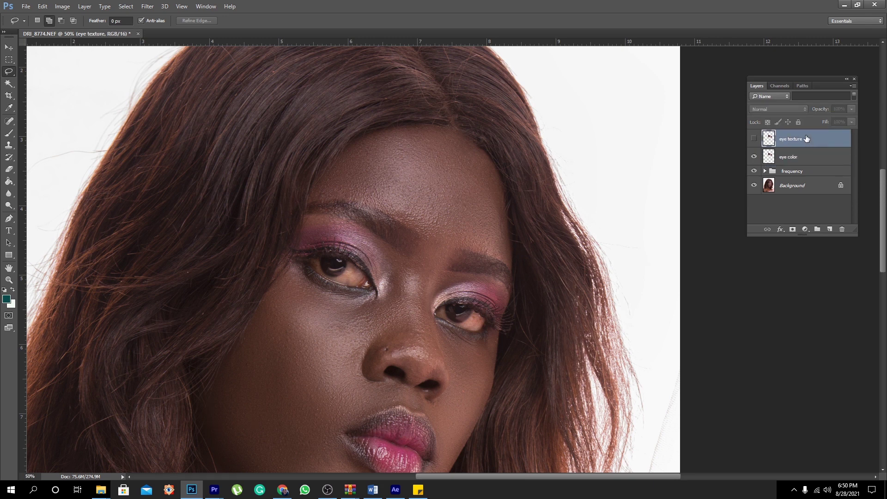
pyautogui.click(804, 160)
pyautogui.click(148, 8)
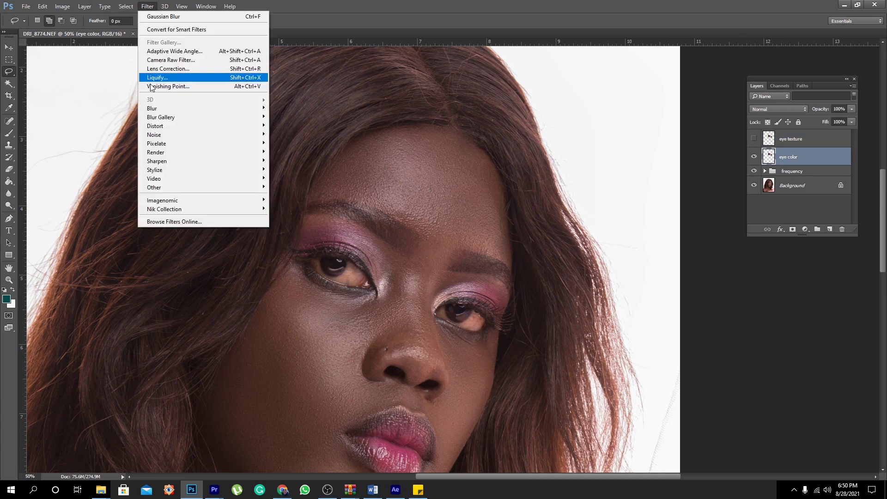
pyautogui.moveTo(185, 108)
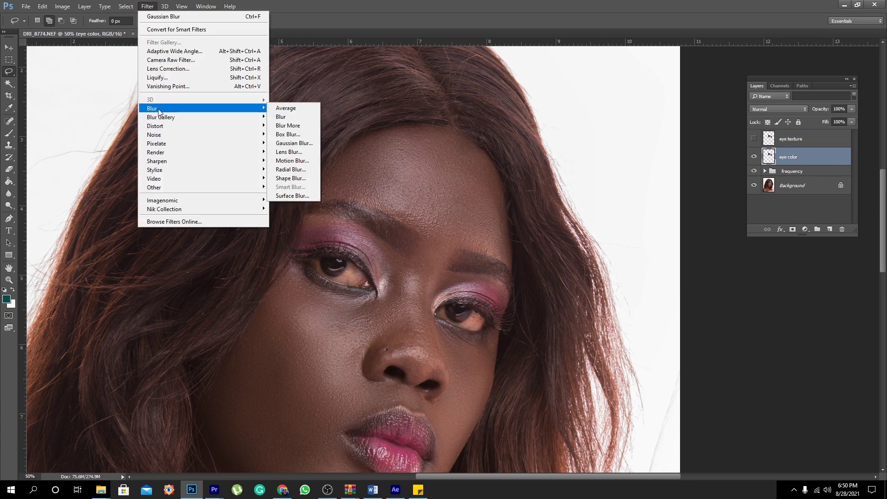
pyautogui.click(294, 143)
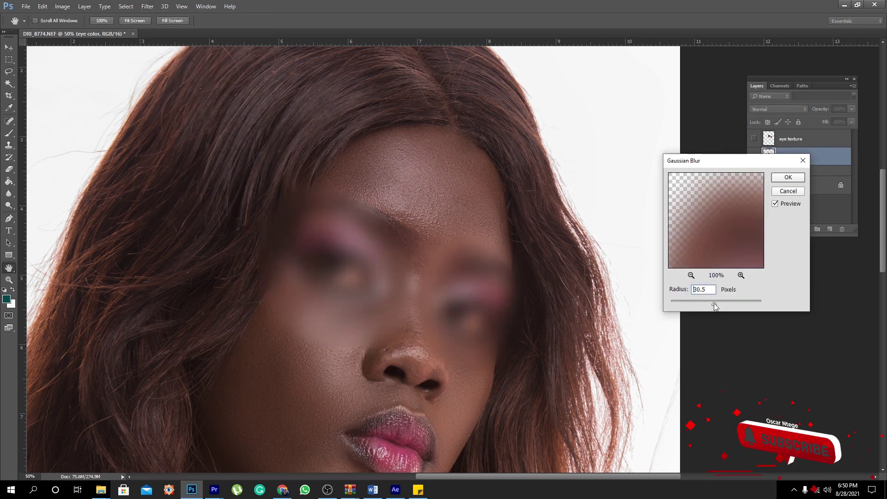
pyautogui.moveTo(714, 304); pyautogui.dragTo(687, 301)
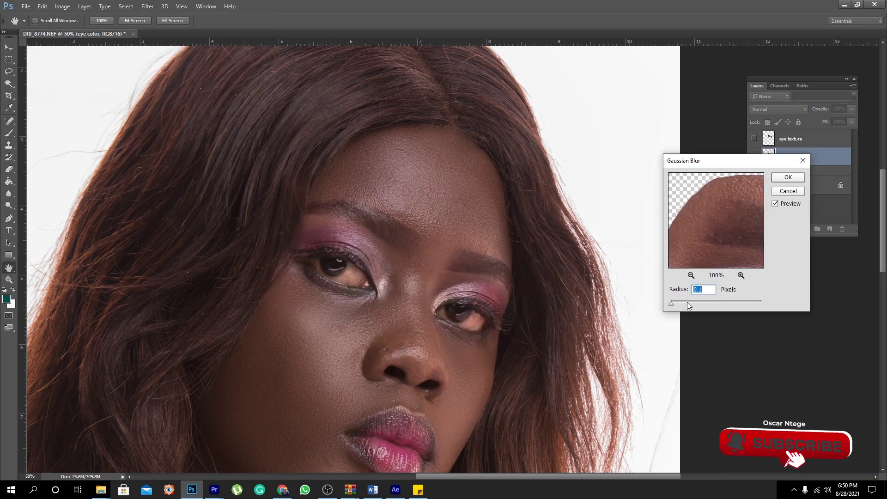
pyautogui.moveTo(723, 251); pyautogui.dragTo(720, 212)
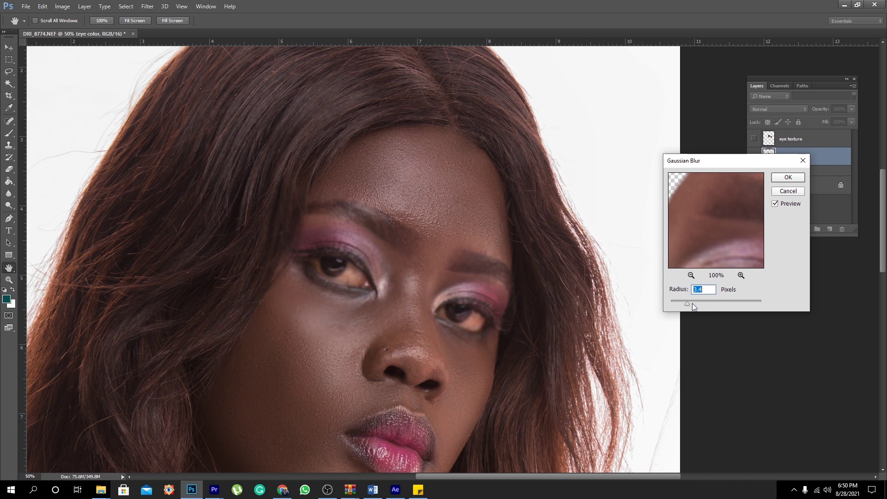
pyautogui.moveTo(693, 303); pyautogui.dragTo(690, 303)
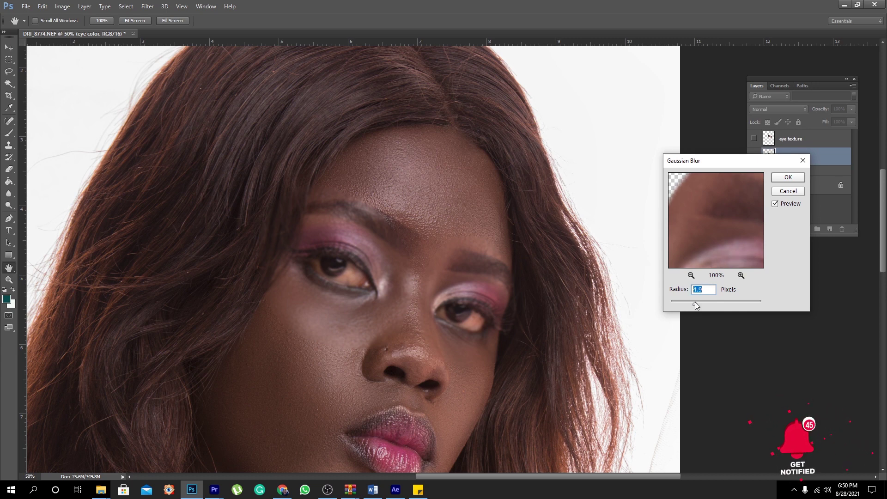
pyautogui.moveTo(694, 302); pyautogui.dragTo(694, 302)
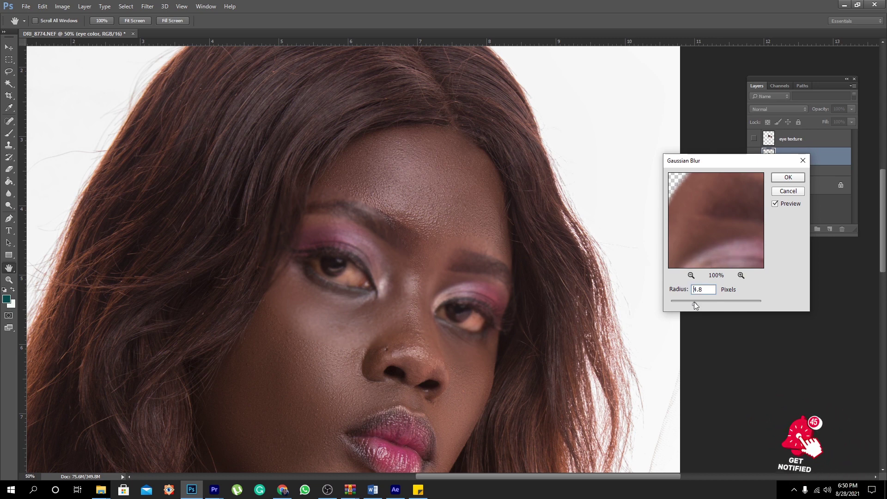
pyautogui.click(789, 178)
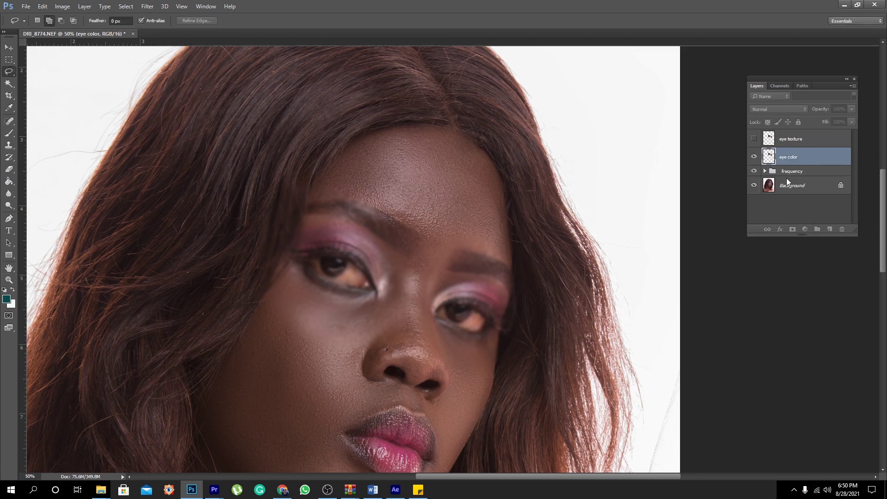
# On the visible eye texture layer, Apply Image from eye color: Subtract, Scale 2, Offset 128
pyautogui.click(755, 139)
pyautogui.click(807, 139)
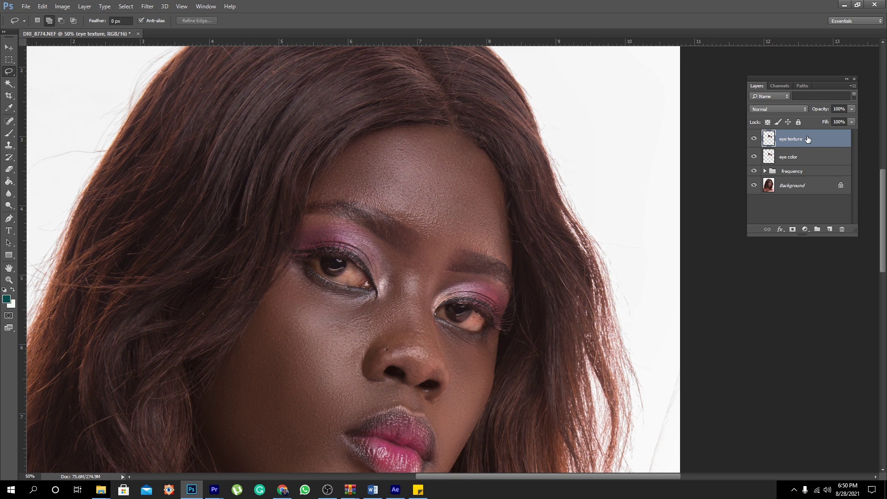
pyautogui.click(63, 7)
pyautogui.click(78, 139)
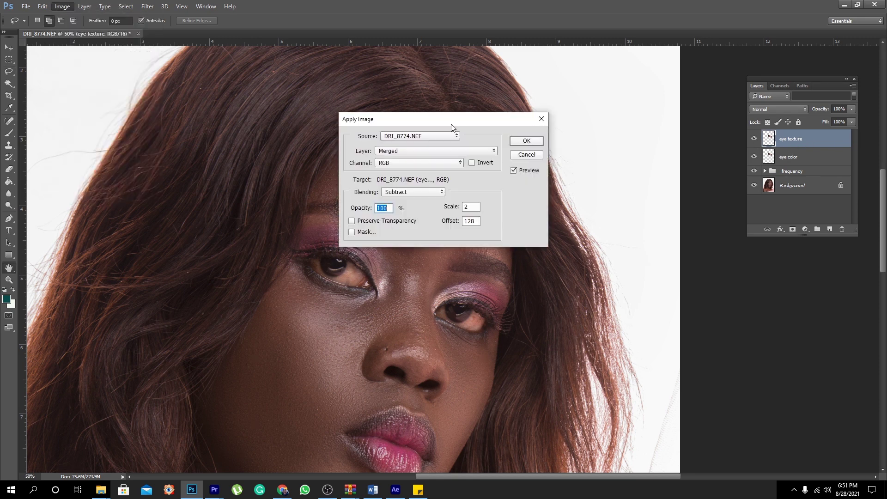
pyautogui.click(493, 153)
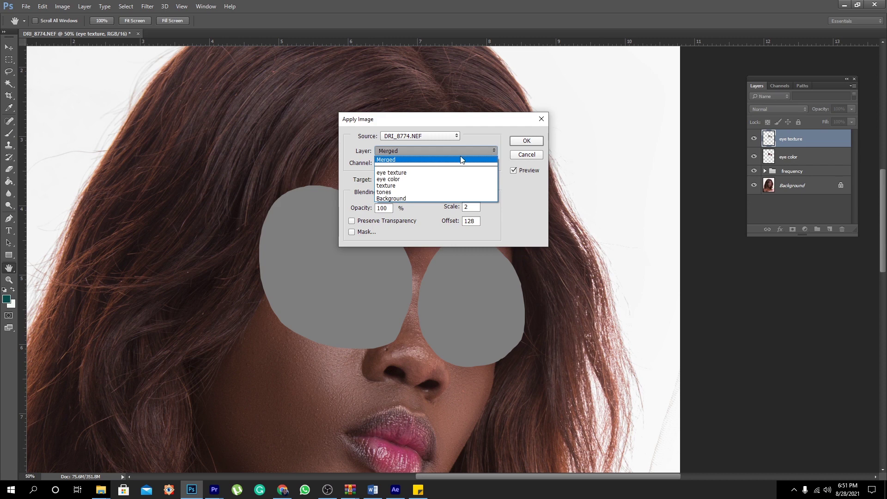
pyautogui.click(395, 173)
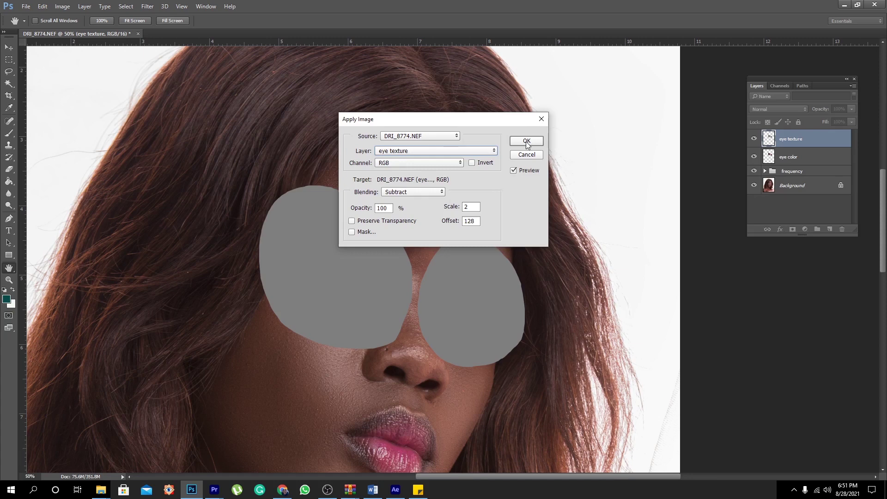
pyautogui.click(495, 151)
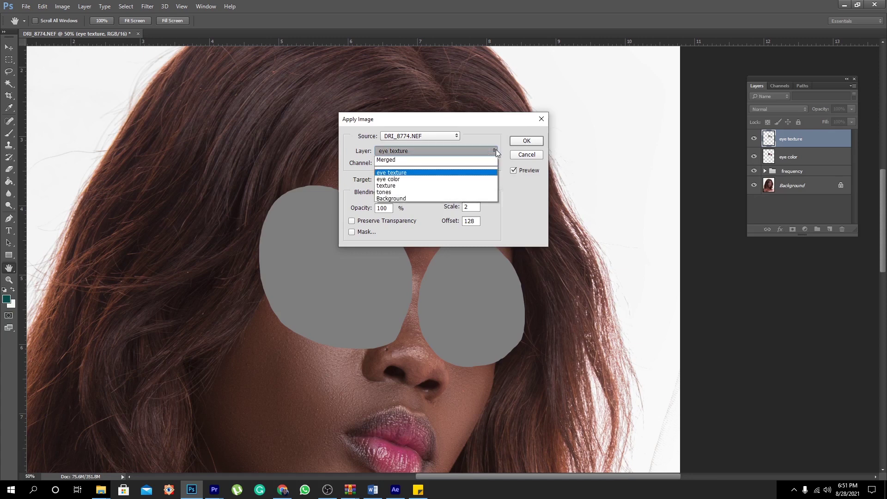
pyautogui.click(416, 179)
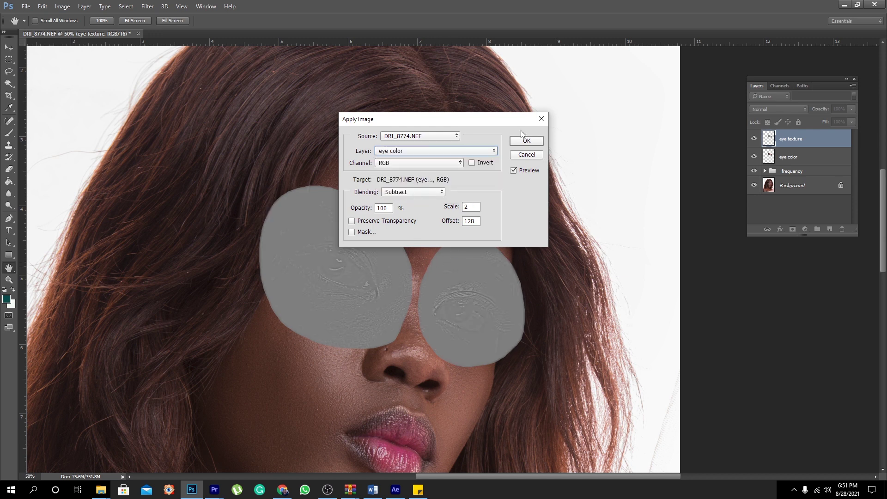
pyautogui.click(526, 141)
# Set the eye texture layer's blend mode to Linear Light
pyautogui.press('l')
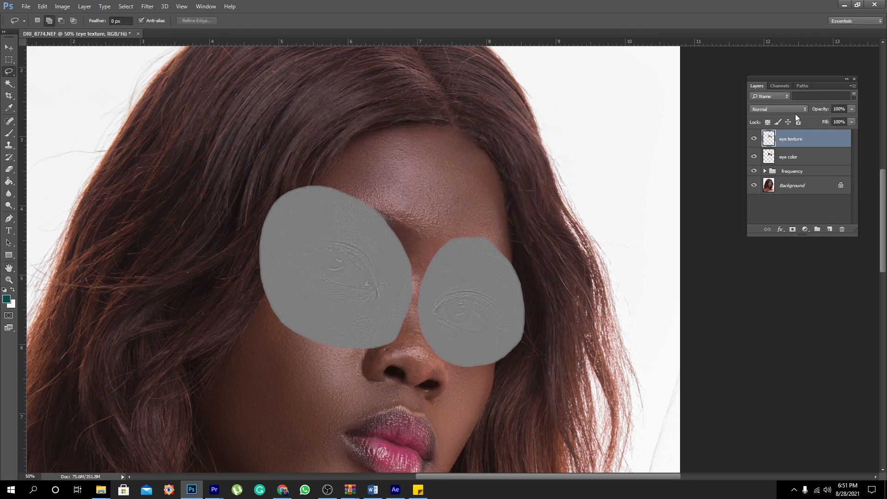
pyautogui.click(800, 109)
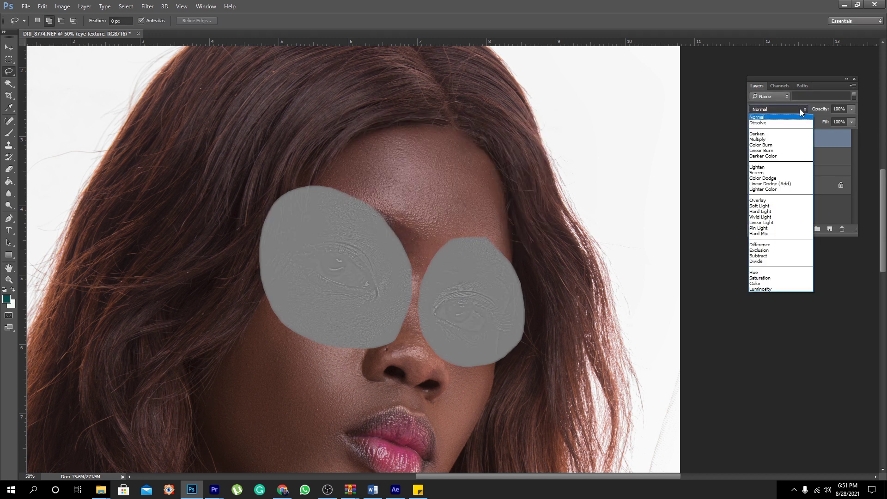
pyautogui.click(770, 222)
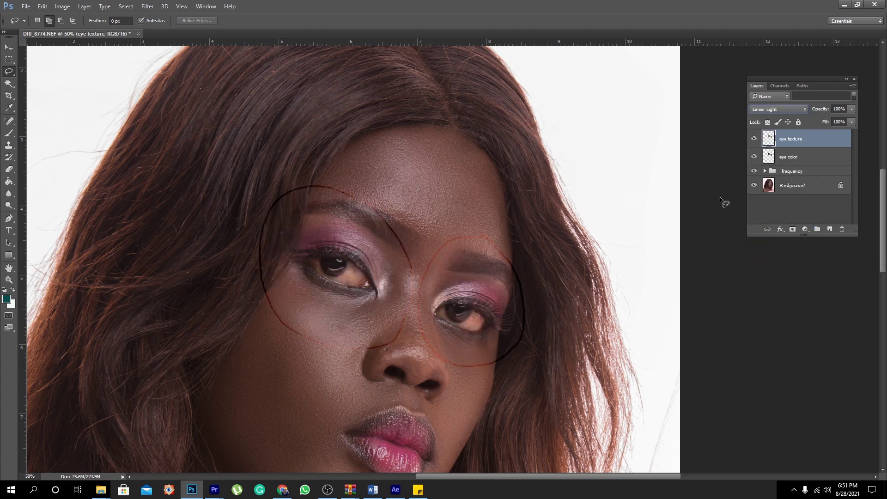
# Zoom to 300% on the left-hand eye and pan to frame it fully
pyautogui.click(9, 280)
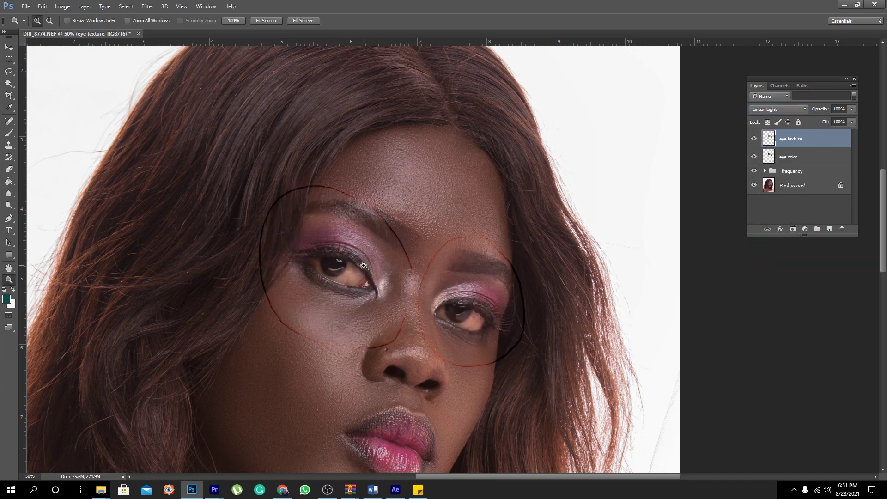
pyautogui.click(364, 265)
pyautogui.click(364, 266)
pyautogui.click(351, 266)
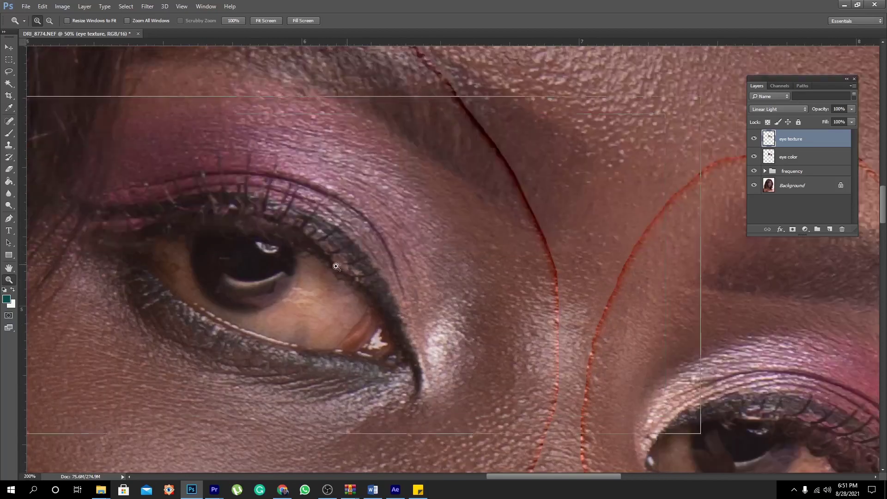
pyautogui.click(332, 266)
pyautogui.moveTo(332, 266); pyautogui.dragTo(392, 276)
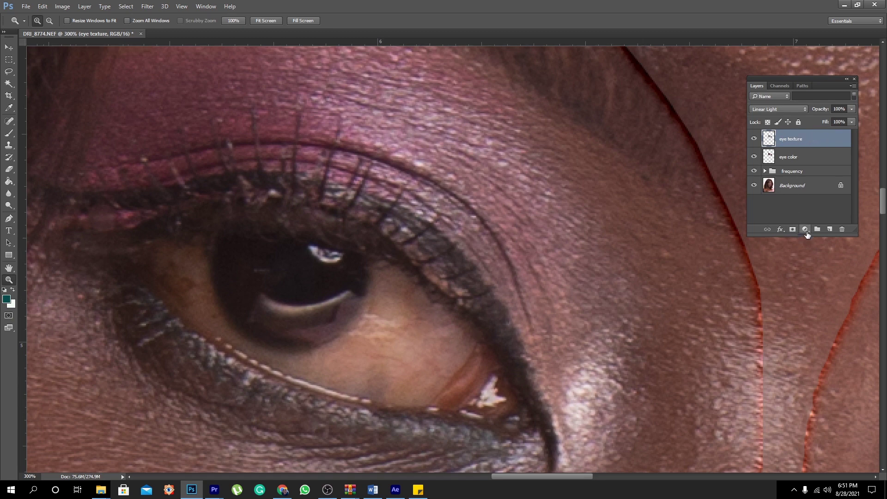
# Add a Black & White adjustment layer on top with Reds lowered to -121
pyautogui.click(805, 229)
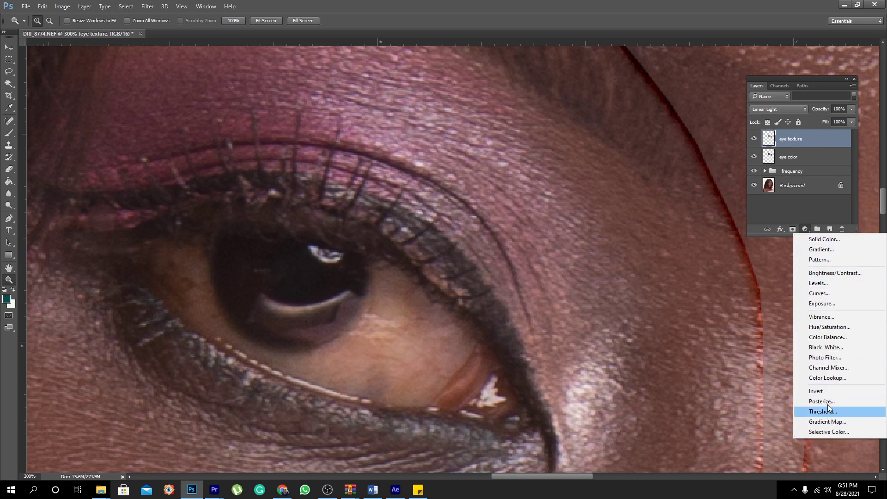
pyautogui.click(827, 347)
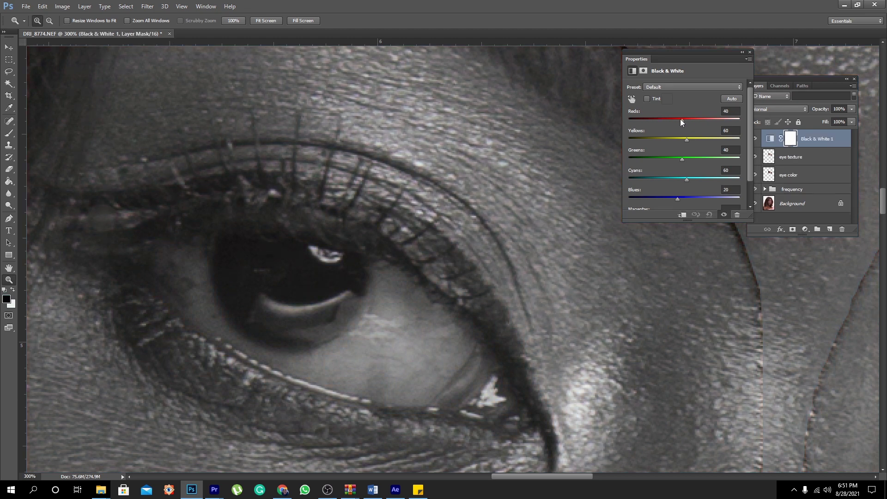
pyautogui.moveTo(681, 119); pyautogui.dragTo(650, 118)
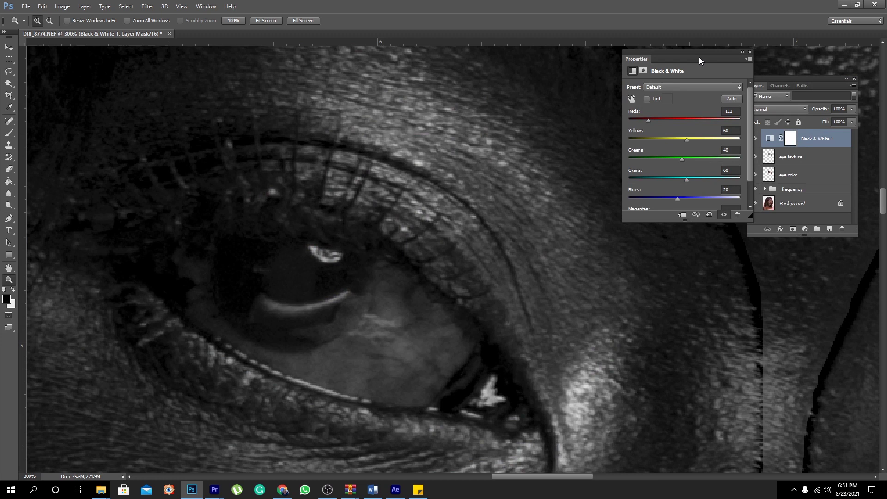
pyautogui.click(751, 52)
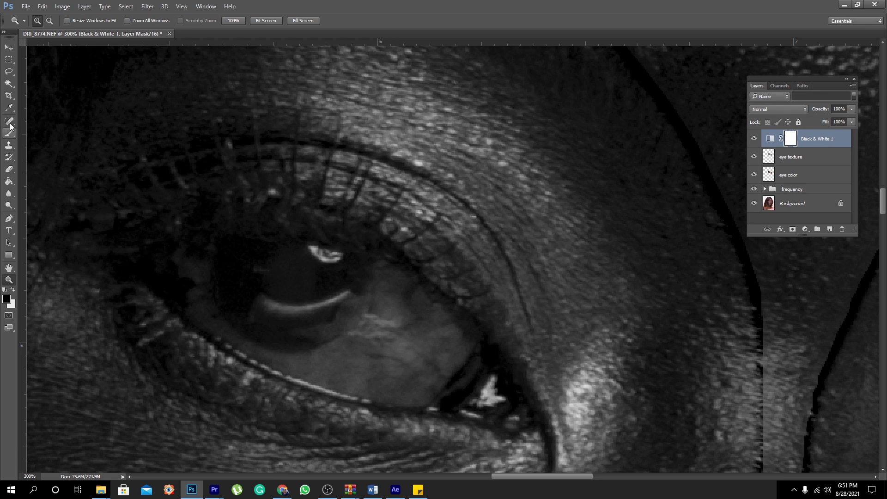
pyautogui.click(10, 144)
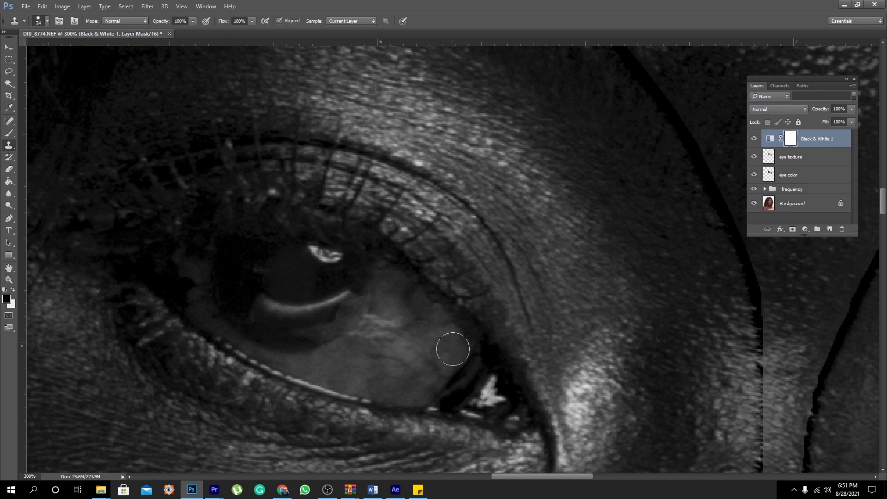
pyautogui.rightClick(451, 342)
pyautogui.click(498, 359)
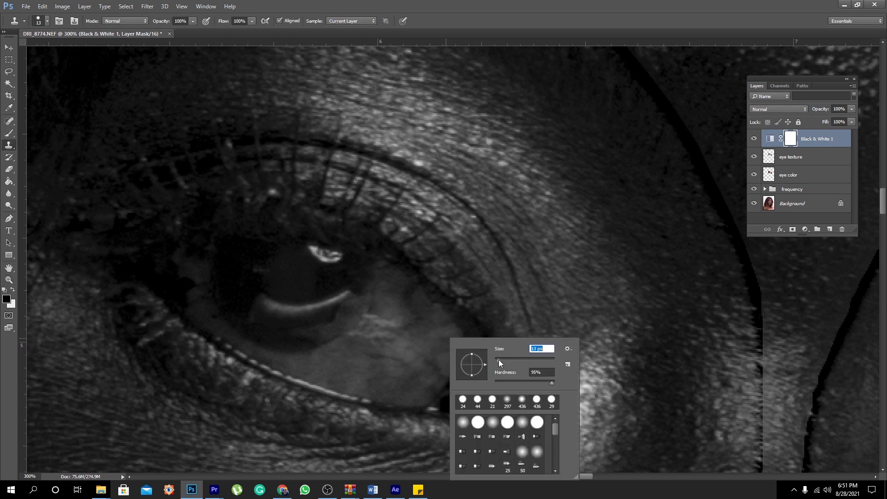
pyautogui.click(505, 382)
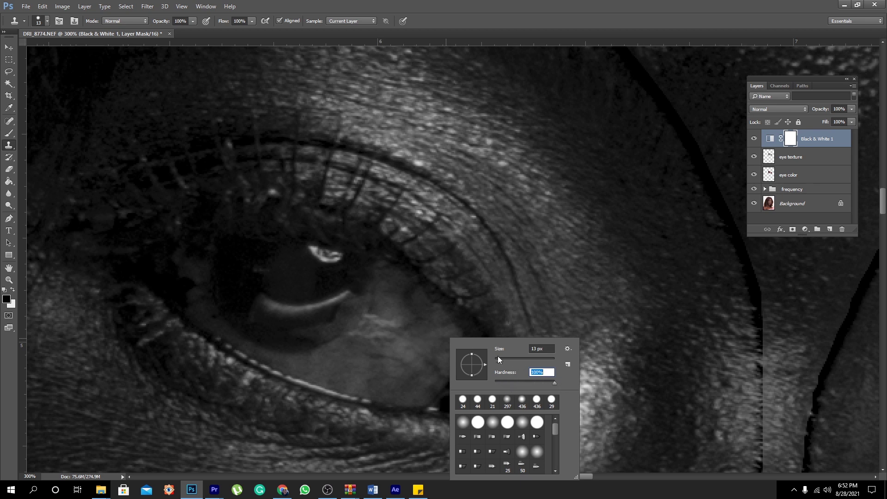
pyautogui.moveTo(498, 357); pyautogui.dragTo(496, 355)
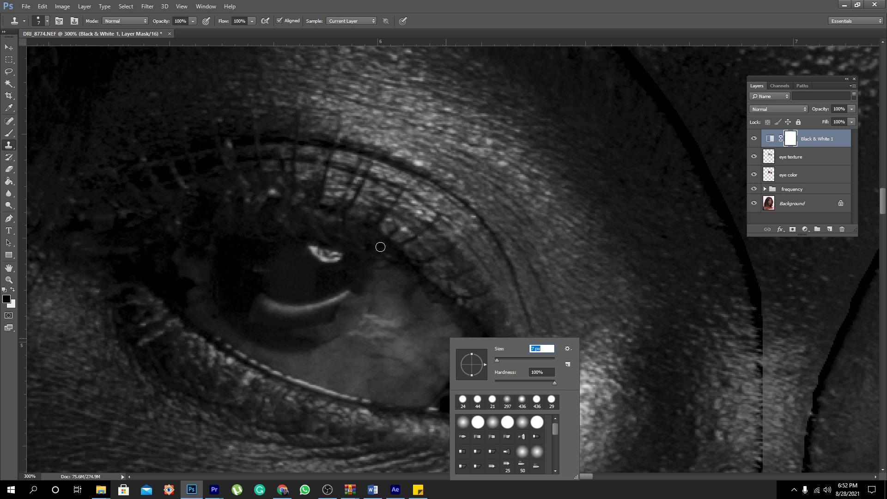
pyautogui.click(391, 289)
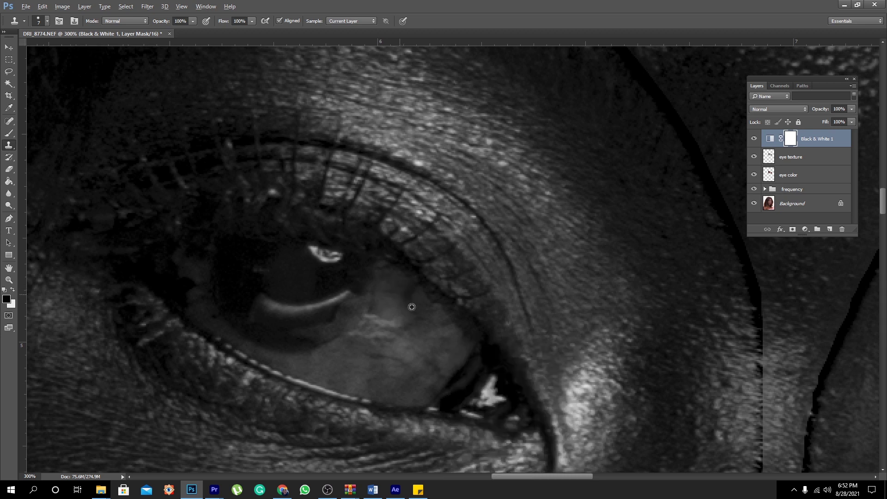
pyautogui.press('alt')
pyautogui.click(787, 160)
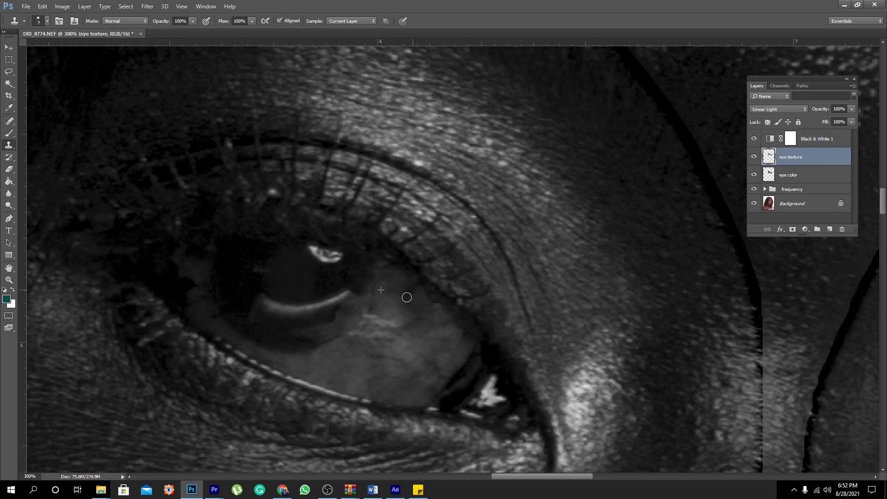
pyautogui.hotkey('alt', ']')
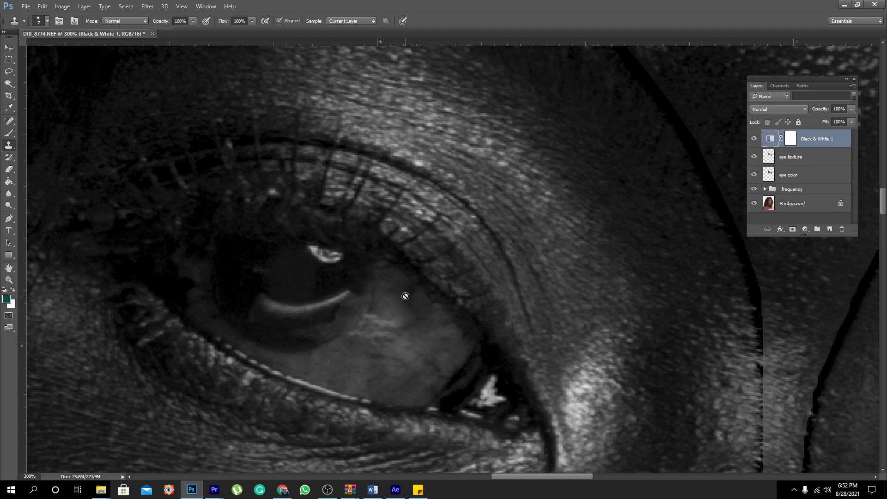
pyautogui.keyDown('alt'); pyautogui.click(405, 295); pyautogui.keyUp('alt')
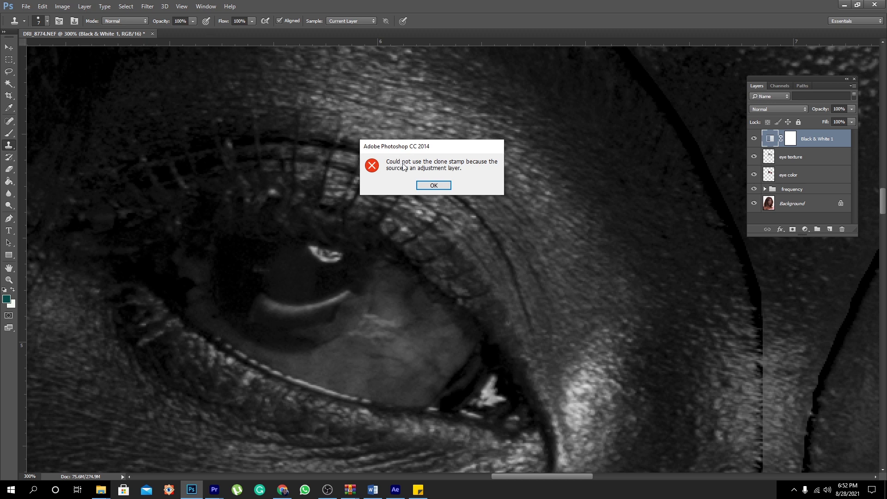
pyautogui.click(433, 186)
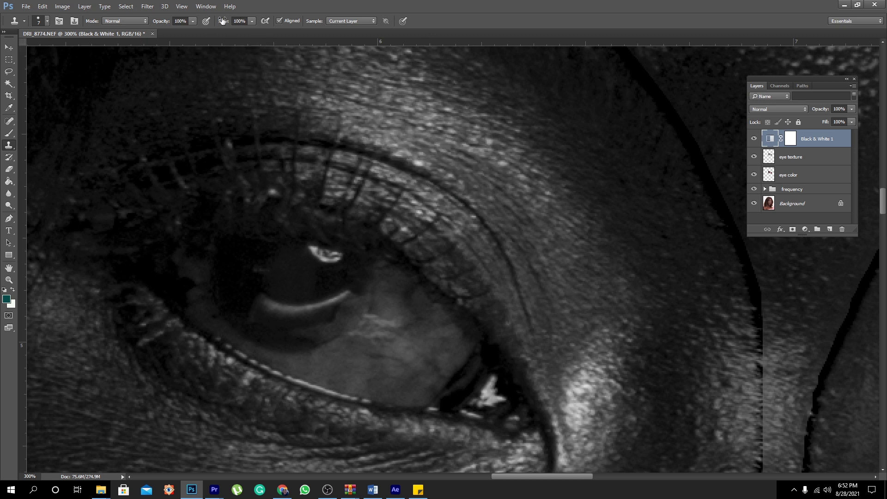
# Set the Clone Stamp to Lighten, 44% opacity and 40% flow, and target the eye texture layer
pyautogui.click(253, 21)
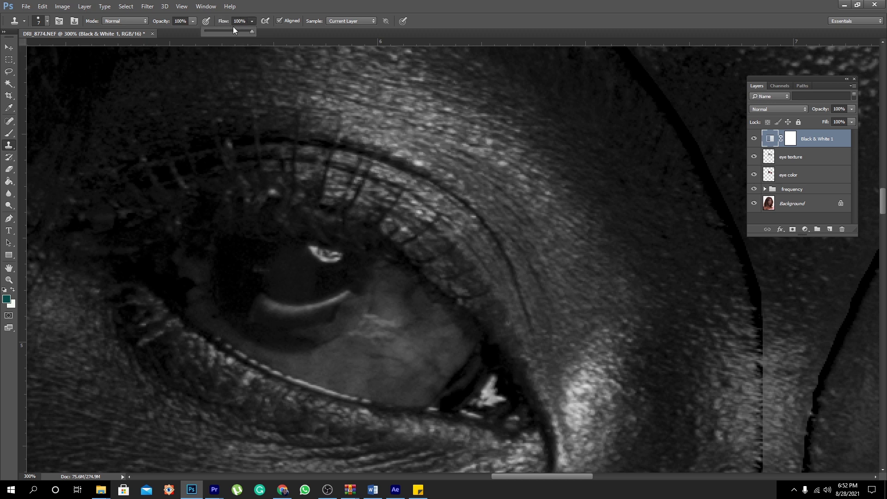
pyautogui.click(193, 21)
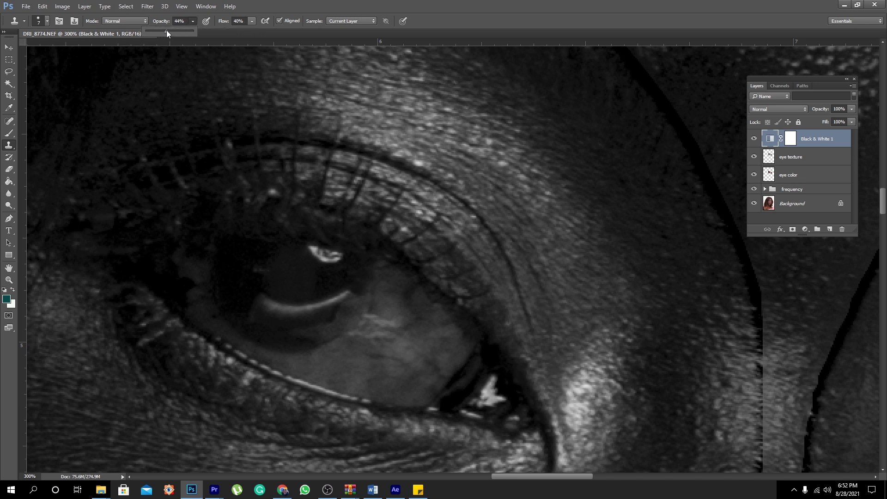
pyautogui.click(145, 21)
pyautogui.click(139, 92)
pyautogui.click(788, 160)
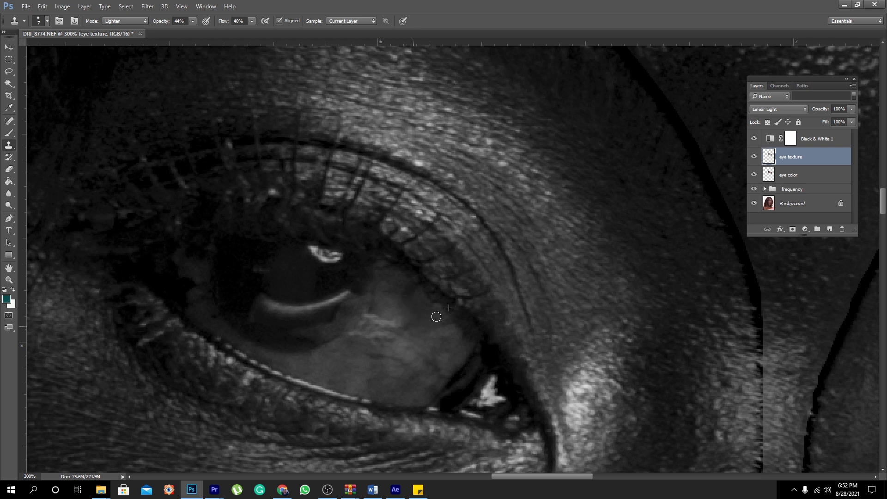
# Clone over the veins on the lower eye white, then pan to another part of the eye
pyautogui.moveTo(436, 316)
pyautogui.mouseDown()
pyautogui.moveTo(423, 334)
pyautogui.moveTo(426, 351)
pyautogui.mouseUp()
pyautogui.moveTo(376, 354); pyautogui.dragTo(369, 358)
pyautogui.moveTo(374, 358); pyautogui.dragTo(421, 349)
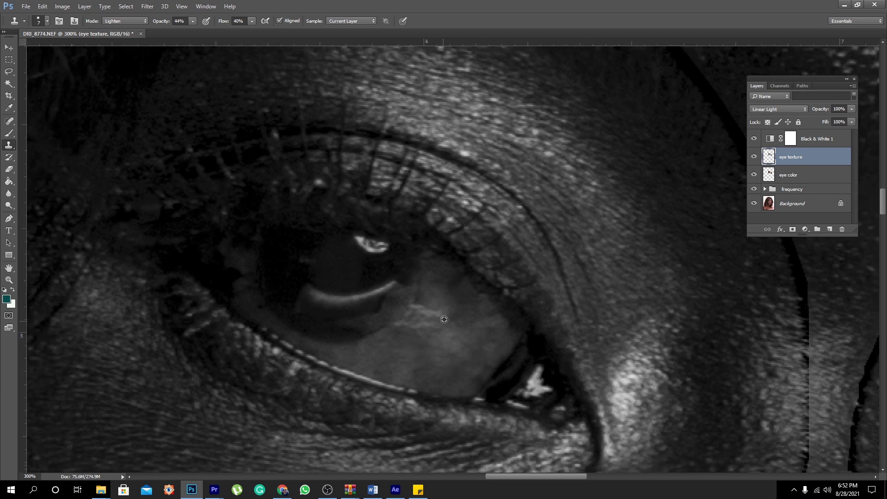
pyautogui.moveTo(418, 276); pyautogui.dragTo(94, 271)
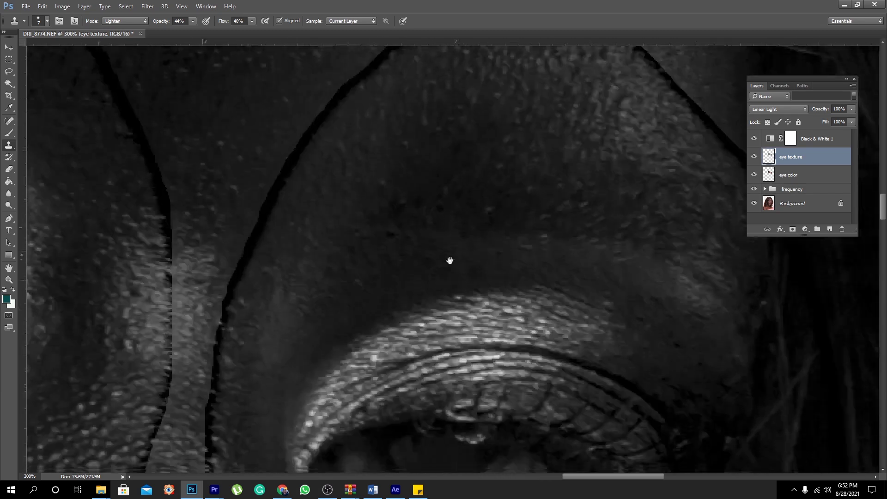
pyautogui.moveTo(451, 257); pyautogui.dragTo(435, 191)
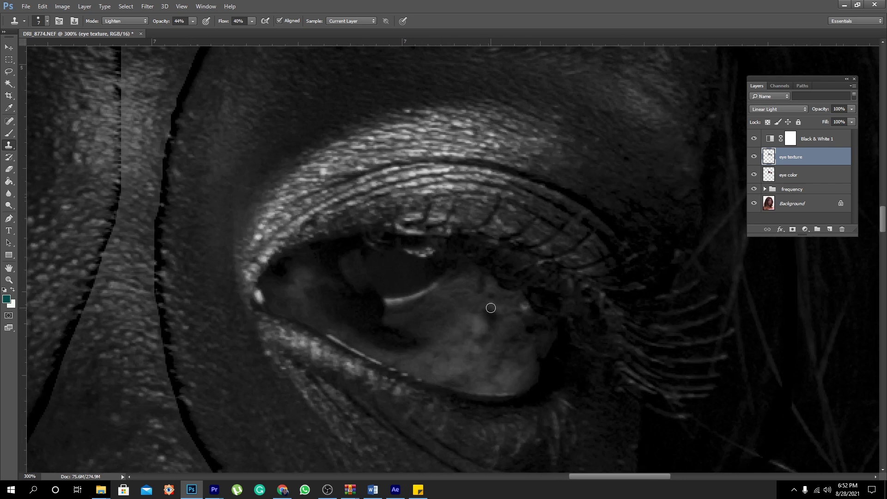
# Repeatedly sample clean eye white and clone over veins beside and below the iris
pyautogui.keyDown('alt'); pyautogui.click(461, 329); pyautogui.keyUp('alt')
pyautogui.moveTo(496, 318)
pyautogui.mouseDown()
pyautogui.moveTo(481, 334)
pyautogui.moveTo(481, 311)
pyautogui.mouseUp()
pyautogui.keyDown('alt'); pyautogui.click(484, 366); pyautogui.keyUp('alt')
pyautogui.click(505, 344)
pyautogui.keyDown('alt'); pyautogui.click(466, 378); pyautogui.keyUp('alt')
pyautogui.moveTo(520, 339)
pyautogui.mouseDown()
pyautogui.moveTo(505, 365)
pyautogui.moveTo(529, 344)
pyautogui.mouseUp()
# Hide the Black & White 1 layer and bring the eye's inner corner into view
pyautogui.click(756, 139)
pyautogui.moveTo(494, 294); pyautogui.dragTo(605, 291)
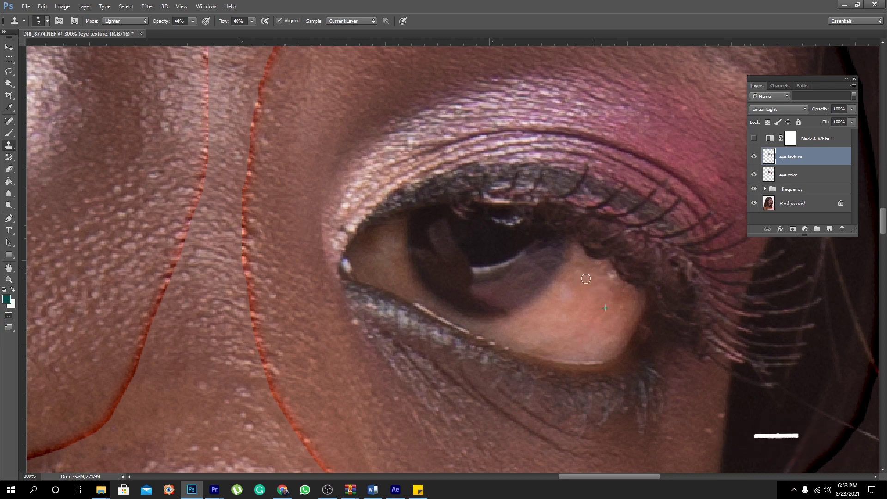
pyautogui.moveTo(370, 240)
pyautogui.mouseDown()
pyautogui.moveTo(647, 240)
pyautogui.moveTo(311, 322)
pyautogui.moveTo(317, 327)
pyautogui.mouseUp()
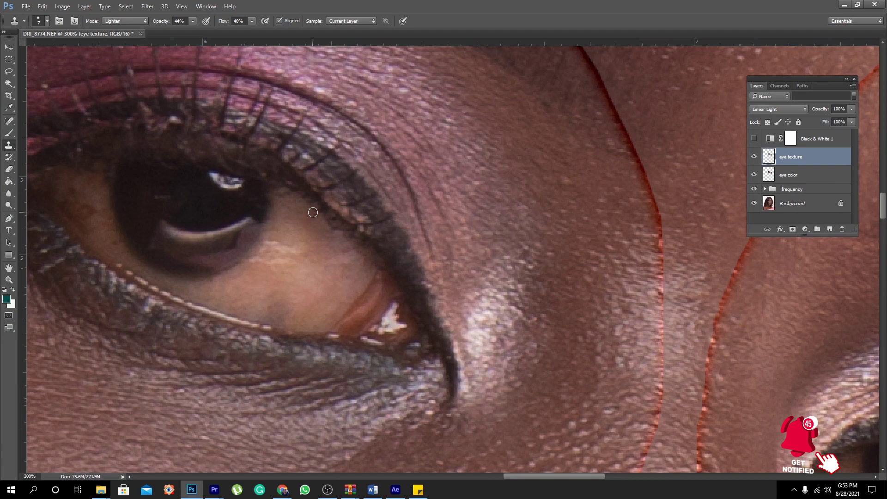
pyautogui.moveTo(243, 254); pyautogui.dragTo(326, 256)
# Clone clean eye white over the veins at the inner eye corner
pyautogui.keyDown('alt'); pyautogui.click(175, 193); pyautogui.keyUp('alt')
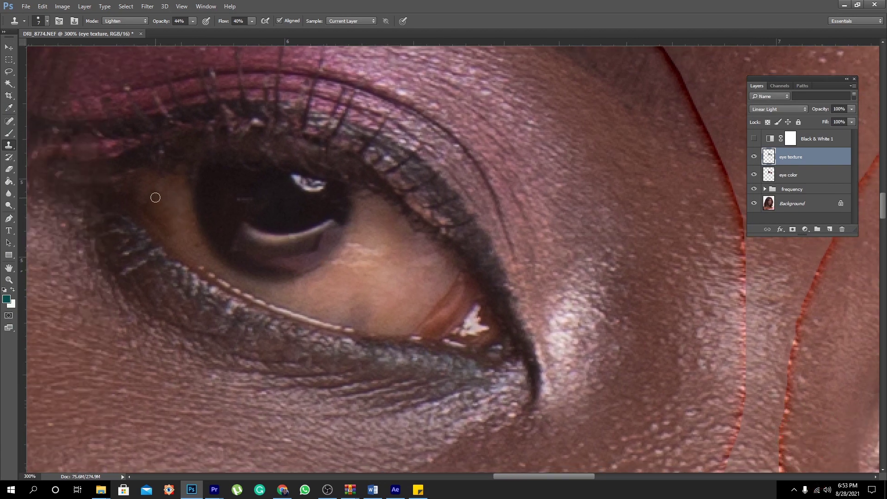
pyautogui.moveTo(171, 226)
pyautogui.mouseDown()
pyautogui.moveTo(179, 185)
pyautogui.moveTo(164, 206)
pyautogui.moveTo(177, 199)
pyautogui.moveTo(184, 235)
pyautogui.moveTo(179, 223)
pyautogui.moveTo(203, 263)
pyautogui.moveTo(163, 201)
pyautogui.moveTo(156, 224)
pyautogui.mouseUp()
pyautogui.scroll(-1, 398, 279)
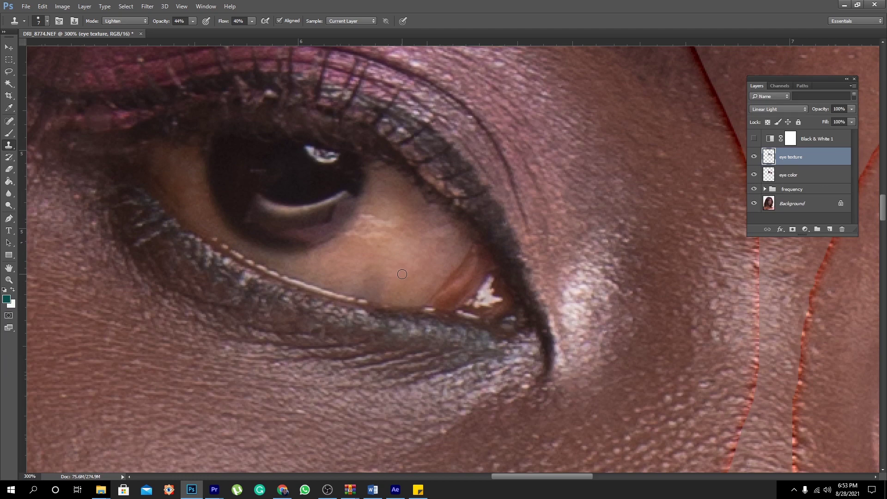
pyautogui.click(789, 175)
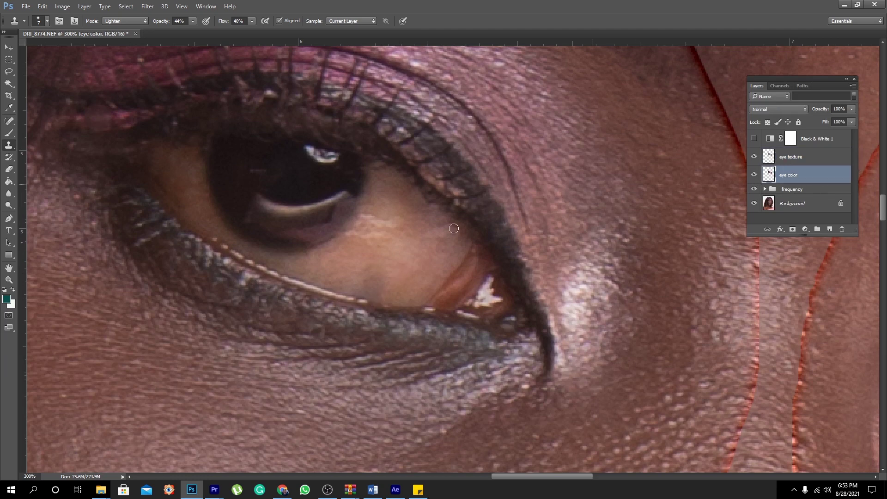
# Set the clone brush to 32 px size and 28% hardness
pyautogui.rightClick(397, 259)
pyautogui.moveTo(448, 278); pyautogui.dragTo(455, 276)
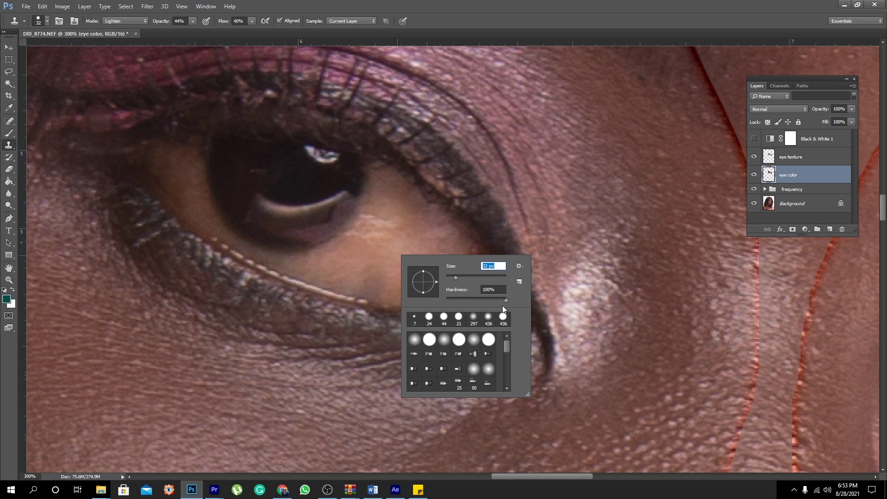
pyautogui.moveTo(504, 300); pyautogui.dragTo(463, 299)
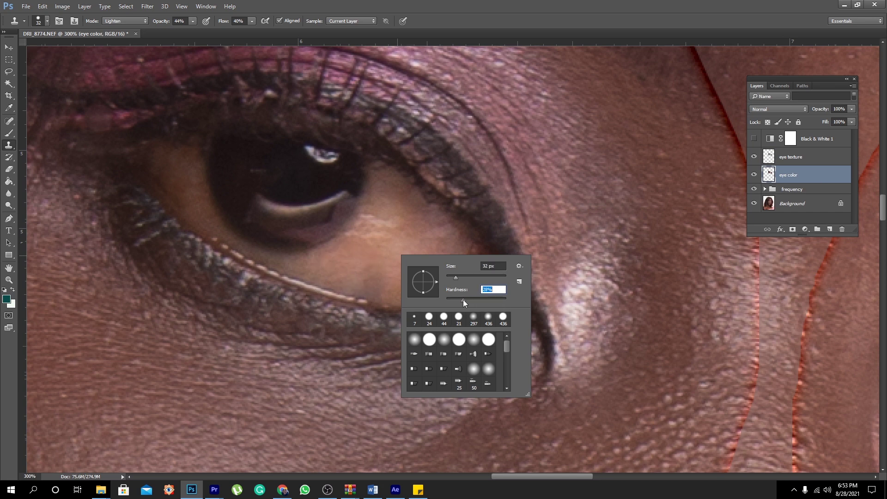
pyautogui.click(402, 238)
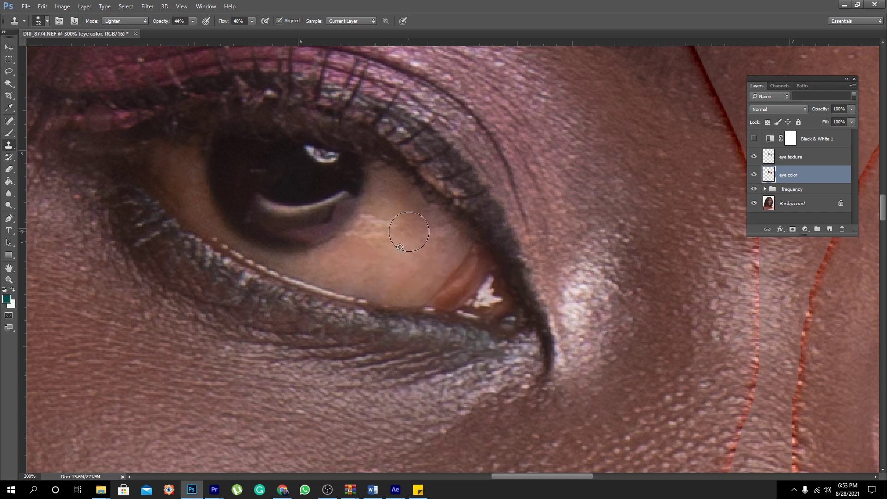
# Clone clean white over both eye whites on the eye color layer
pyautogui.moveTo(409, 231)
pyautogui.mouseDown()
pyautogui.moveTo(407, 205)
pyautogui.moveTo(397, 224)
pyautogui.mouseUp()
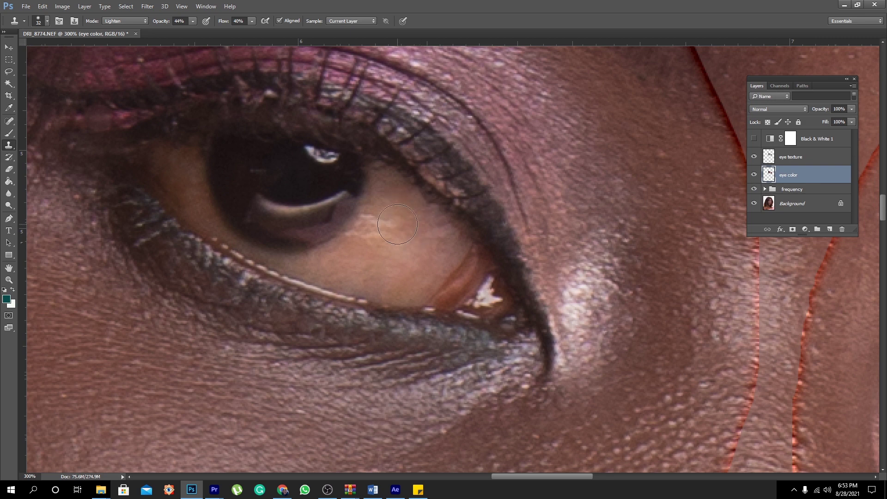
pyautogui.moveTo(362, 273); pyautogui.dragTo(403, 260)
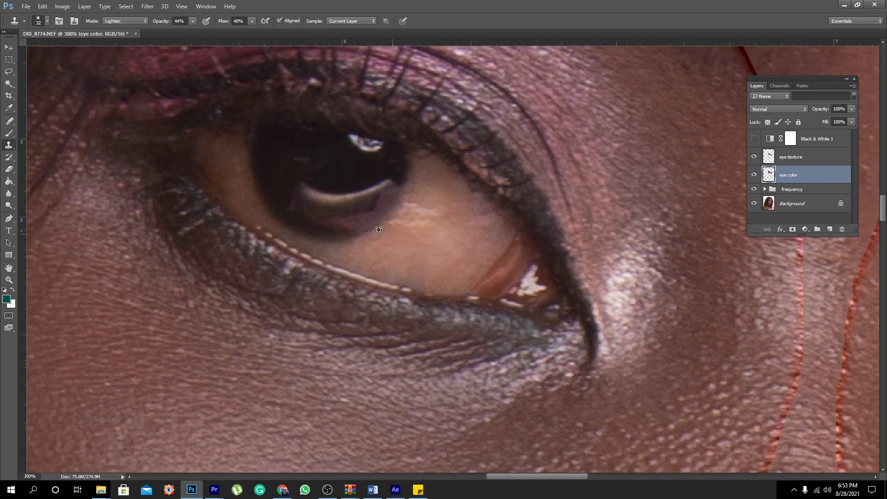
pyautogui.keyDown('alt'); pyautogui.click(379, 230); pyautogui.keyUp('alt')
pyautogui.moveTo(203, 148)
pyautogui.mouseDown()
pyautogui.moveTo(219, 164)
pyautogui.moveTo(244, 192)
pyautogui.mouseUp()
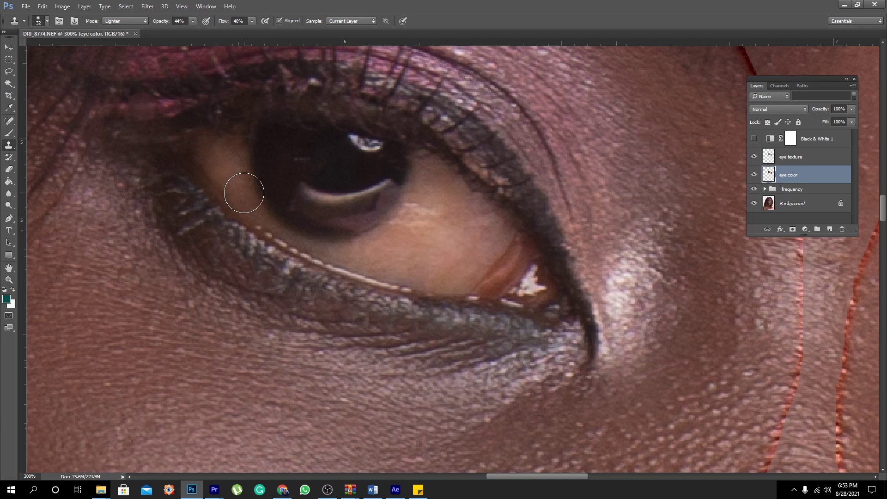
pyautogui.moveTo(601, 176); pyautogui.dragTo(519, 174)
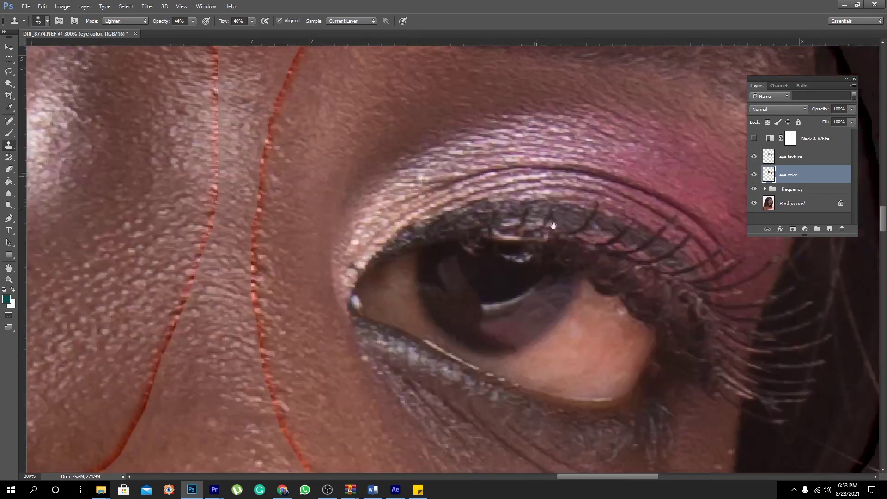
pyautogui.moveTo(553, 225); pyautogui.dragTo(545, 204)
pyautogui.press('alt')
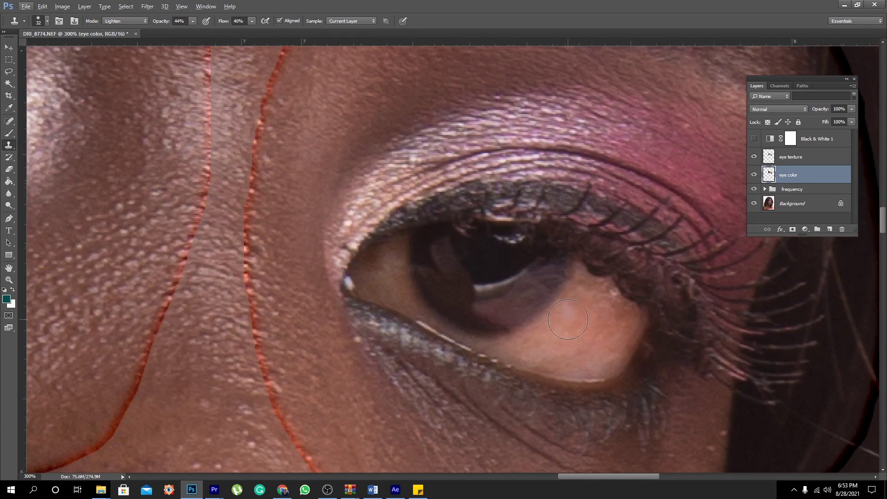
pyautogui.keyDown('alt'); pyautogui.click(568, 320); pyautogui.keyUp('alt')
# Zoom out to show the whole face
pyautogui.keyDown('alt'); pyautogui.click(436, 217); pyautogui.keyUp('alt')
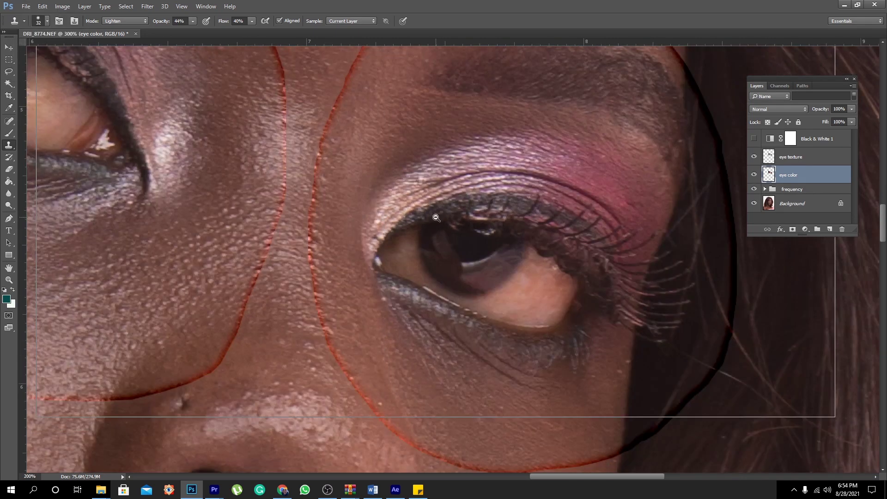
pyautogui.keyDown('alt'); pyautogui.click(437, 218); pyautogui.keyUp('alt')
pyautogui.keyDown('alt'); pyautogui.click(684, 222); pyautogui.keyUp('alt')
pyautogui.hotkey('alt', 'space')
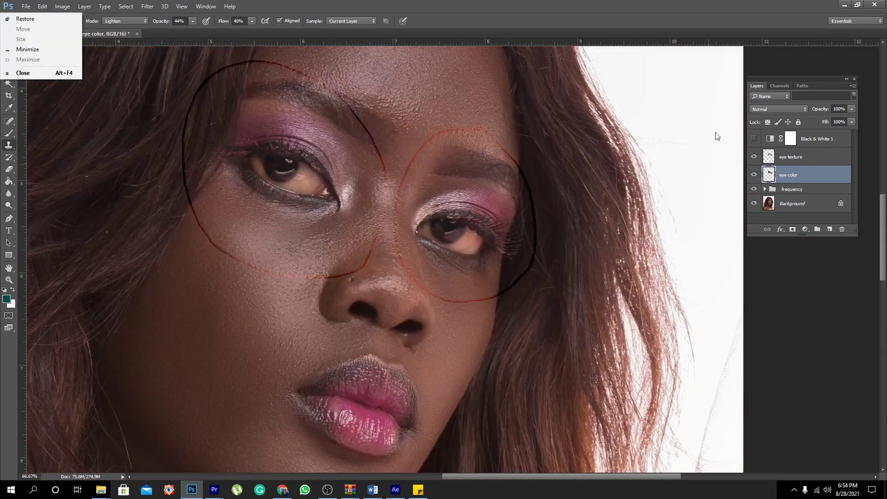
pyautogui.click(798, 157)
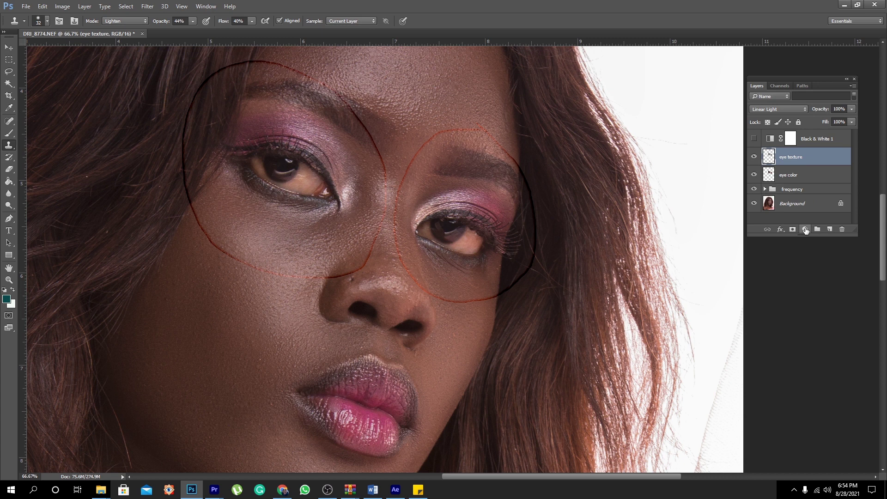
# Create Hue/Saturation 1 above eye texture with Hue -95, Saturation -69, Lightness +14
pyautogui.click(804, 230)
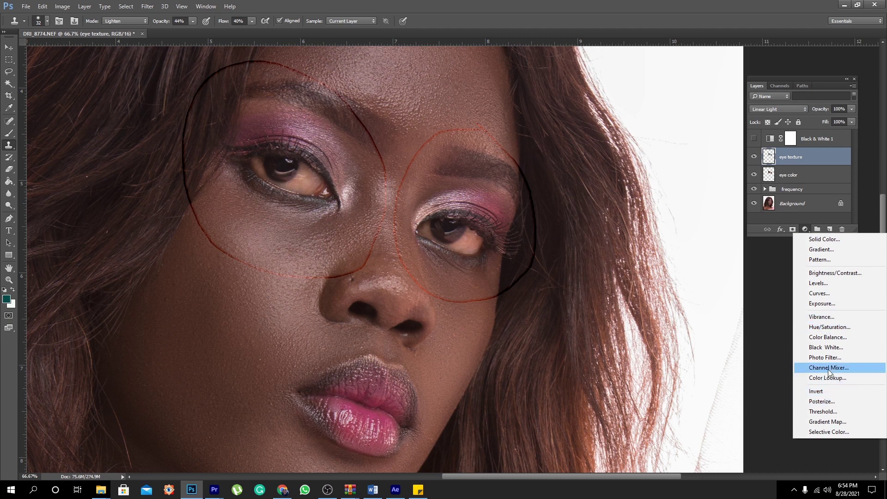
pyautogui.click(832, 328)
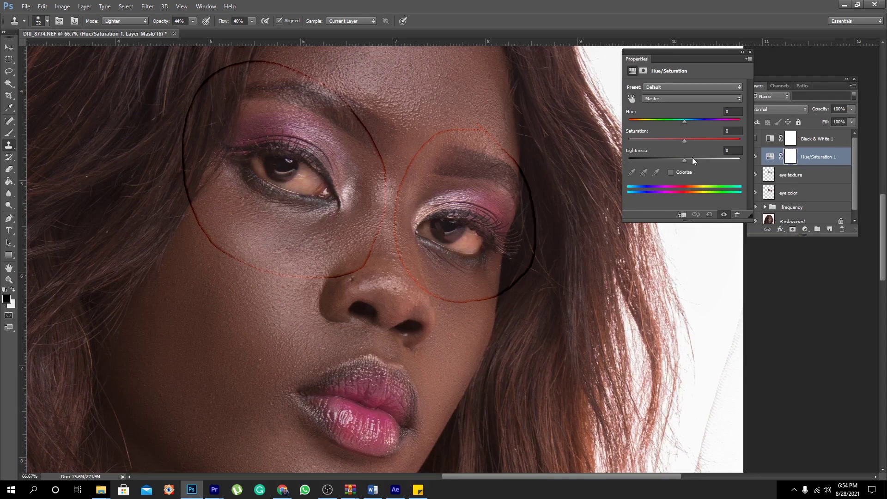
pyautogui.click(655, 138)
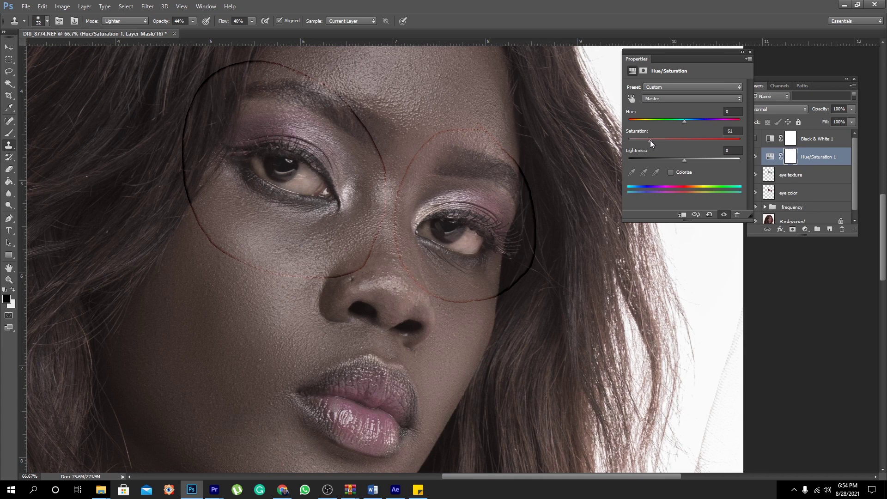
pyautogui.moveTo(688, 160); pyautogui.dragTo(693, 161)
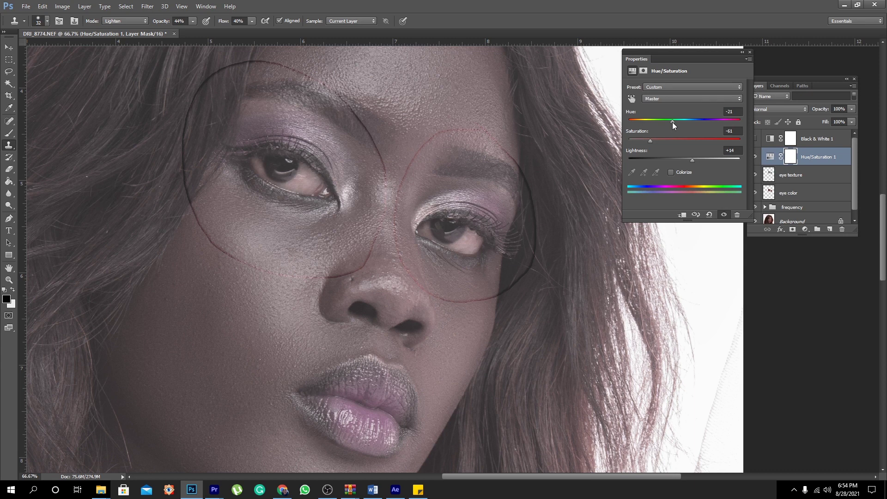
pyautogui.moveTo(674, 122)
pyautogui.mouseDown()
pyautogui.moveTo(683, 122)
pyautogui.moveTo(669, 122)
pyautogui.mouseUp()
pyautogui.moveTo(664, 123); pyautogui.dragTo(647, 123)
pyautogui.click(751, 52)
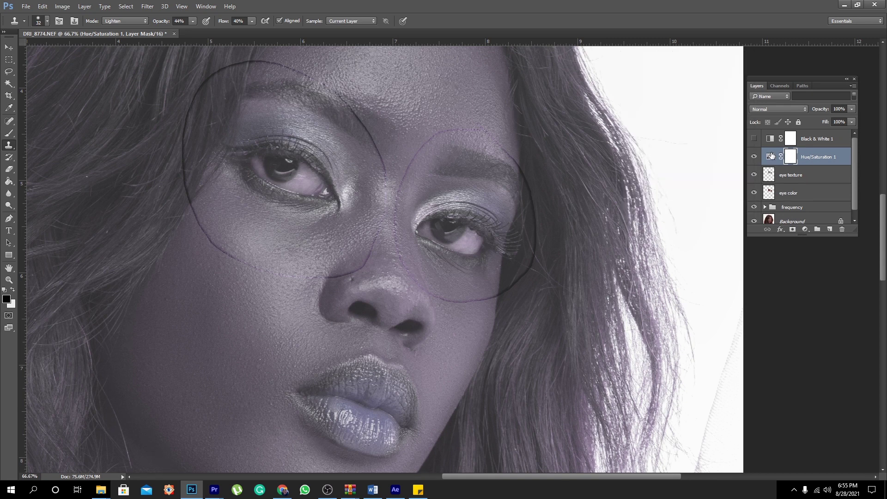
# Rename the Hue/Saturation 1 layer to 'eye whitener'
pyautogui.doubleClick(808, 161)
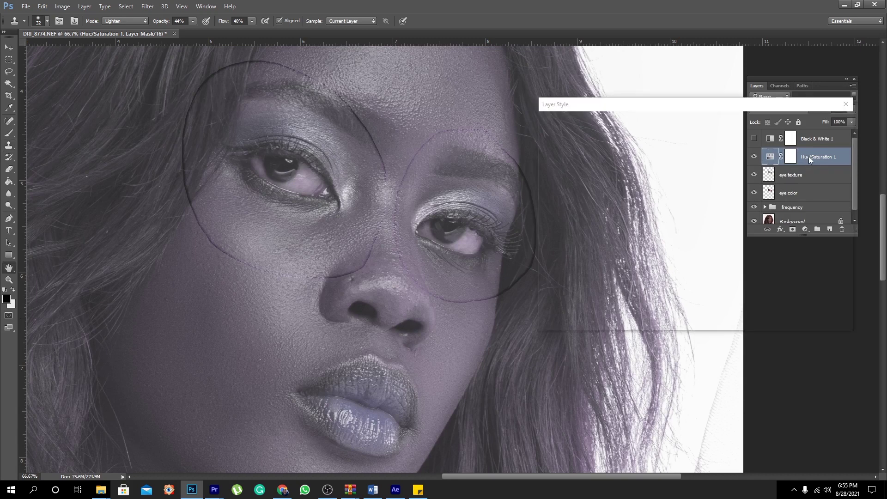
pyautogui.click(848, 105)
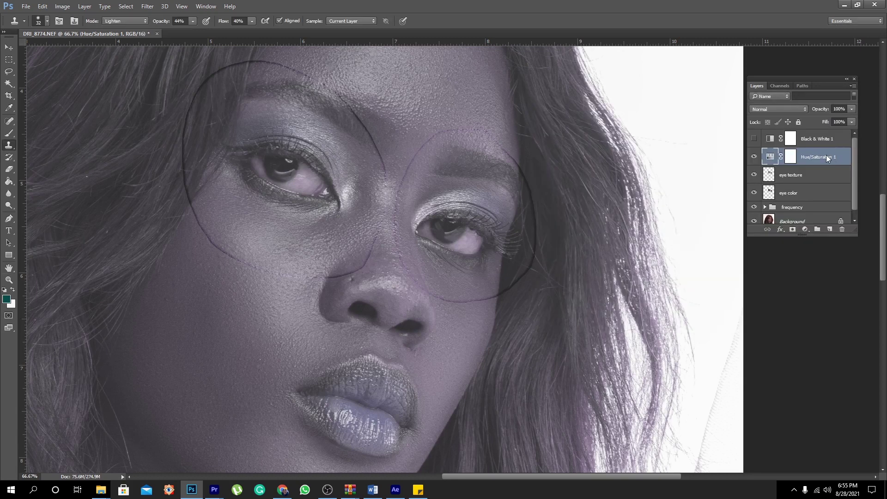
pyautogui.doubleClick(827, 156)
pyautogui.write('eye whitener')
pyautogui.press('Return')
# Invert the eye whitener mask to black and zoom to 200% on the left eye
pyautogui.click(790, 157)
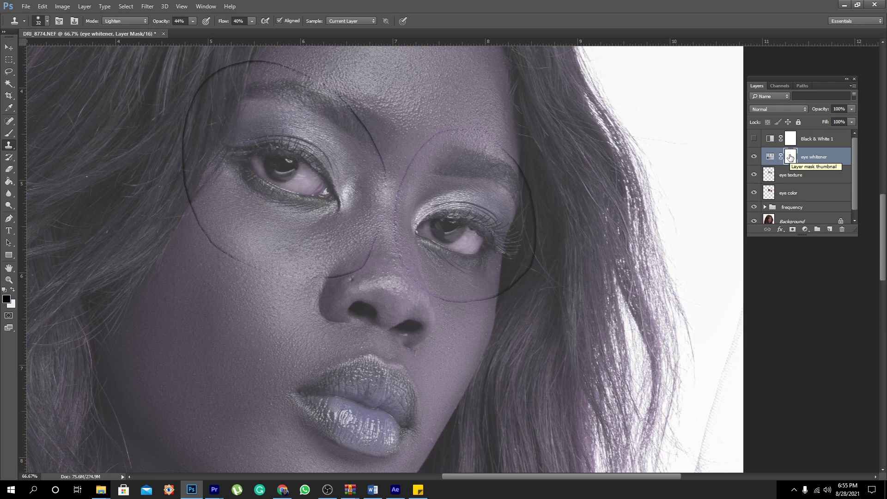
pyautogui.moveTo(791, 157); pyautogui.dragTo(791, 158)
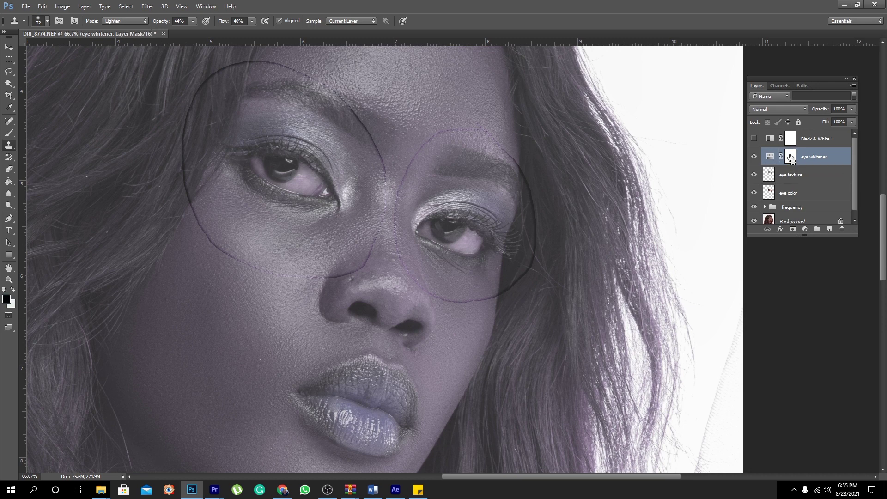
pyautogui.hotkey('ctrl', 'i')
pyautogui.press('z')
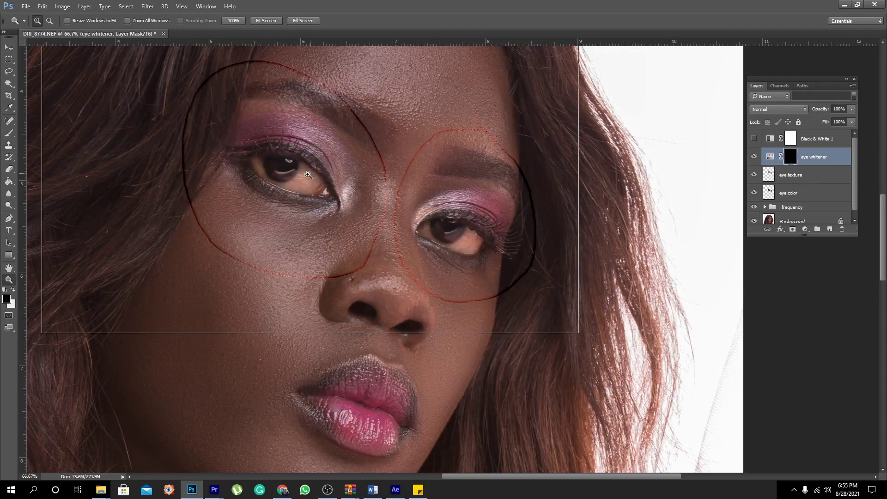
pyautogui.click(309, 175)
pyautogui.click(317, 173)
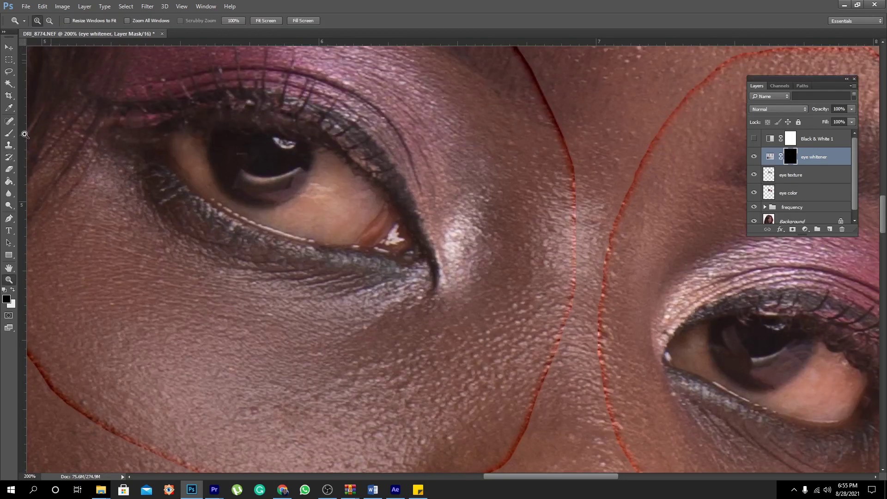
# Set up a 37 px brush, unlink the mask and make white the foreground colour
pyautogui.click(9, 133)
pyautogui.rightClick(475, 230)
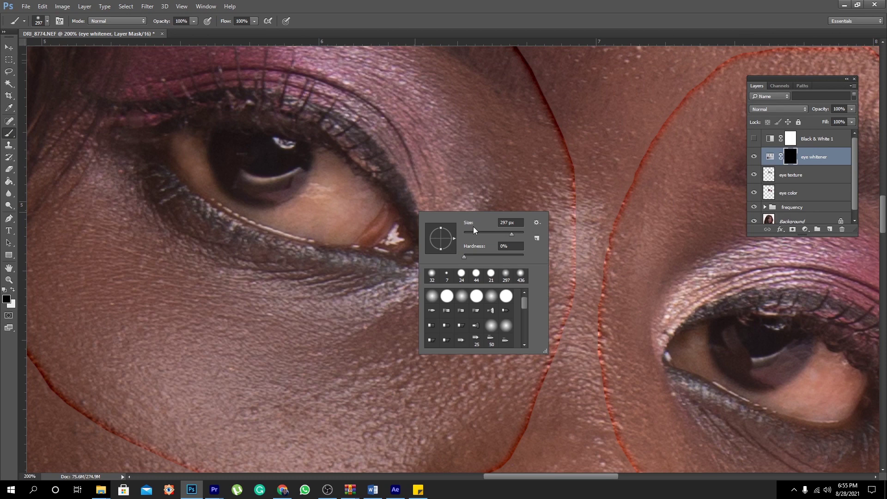
pyautogui.click(476, 232)
pyautogui.write('37')
pyautogui.press('Return')
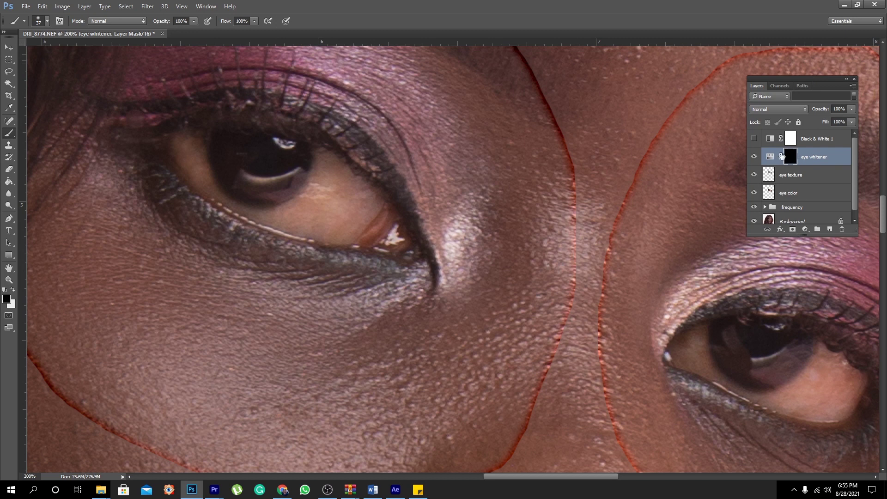
pyautogui.click(782, 157)
pyautogui.click(12, 289)
# Paint white into the mask over both eye whites, enlarging the brush to 54 px
pyautogui.moveTo(317, 155)
pyautogui.mouseDown()
pyautogui.moveTo(274, 213)
pyautogui.moveTo(313, 198)
pyautogui.moveTo(333, 175)
pyautogui.mouseUp()
pyautogui.rightClick(330, 199)
pyautogui.moveTo(384, 213); pyautogui.dragTo(388, 212)
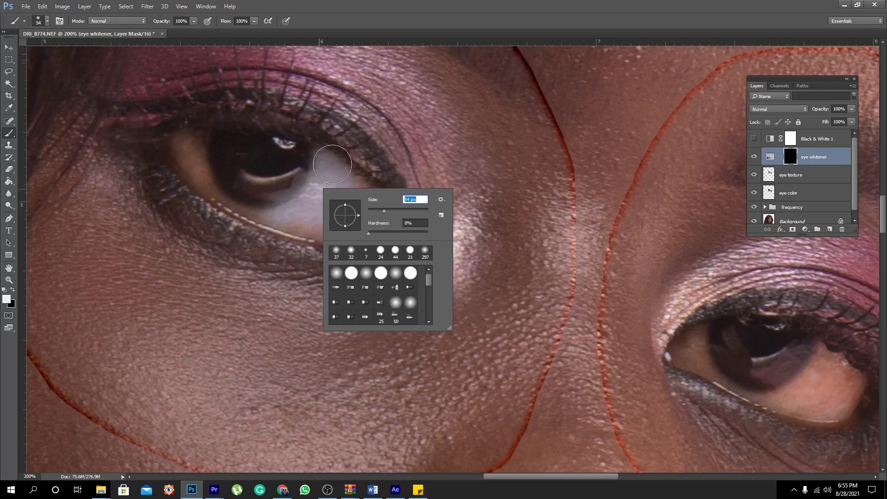
pyautogui.moveTo(323, 176)
pyautogui.mouseDown()
pyautogui.moveTo(332, 218)
pyautogui.moveTo(278, 206)
pyautogui.mouseUp()
pyautogui.moveTo(193, 138); pyautogui.dragTo(231, 194)
pyautogui.moveTo(452, 255); pyautogui.dragTo(213, 119)
pyautogui.moveTo(546, 237)
pyautogui.mouseDown()
pyautogui.moveTo(579, 223)
pyautogui.moveTo(580, 233)
pyautogui.moveTo(551, 255)
pyautogui.moveTo(605, 240)
pyautogui.moveTo(564, 265)
pyautogui.moveTo(574, 261)
pyautogui.moveTo(534, 263)
pyautogui.moveTo(462, 214)
pyautogui.moveTo(462, 203)
pyautogui.moveTo(482, 227)
pyautogui.moveTo(464, 215)
pyautogui.mouseUp()
pyautogui.scroll(3, 369, 217)
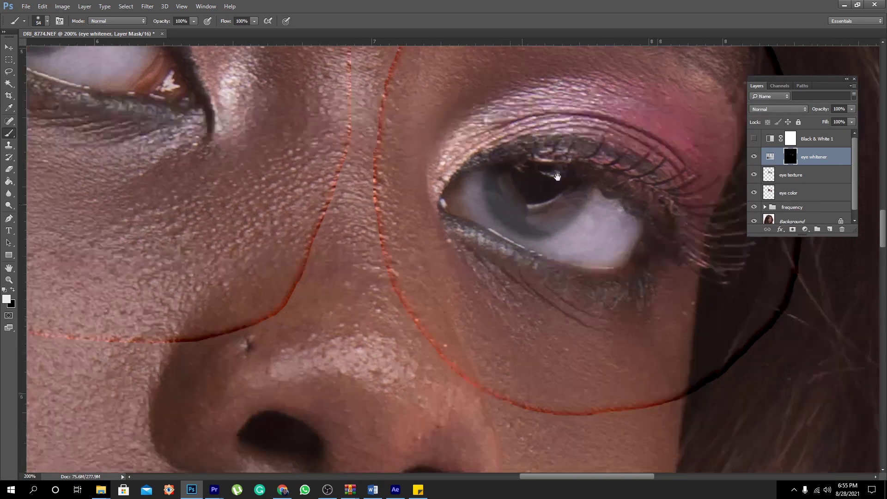
pyautogui.hscroll(-5, 277, 222)
# Zoom in on the left eye and paint black over its iris in the mask
pyautogui.scroll(2, 128, 90)
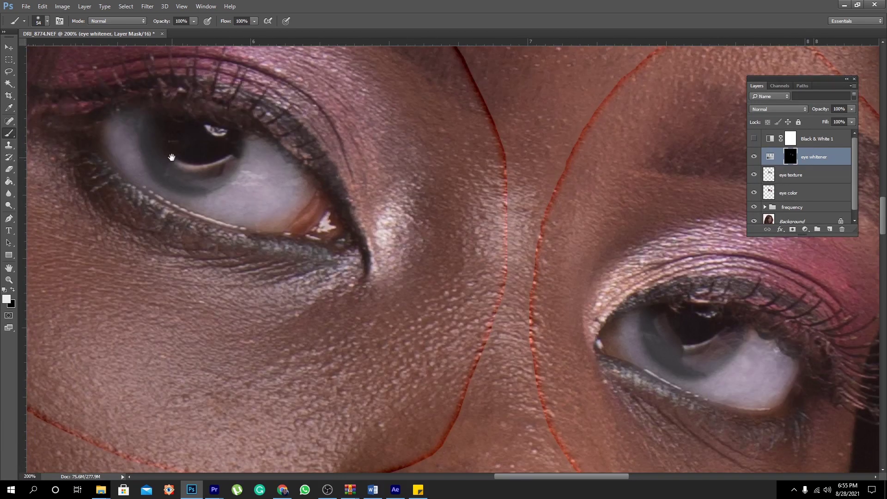
pyautogui.scroll(-2, 303, 144)
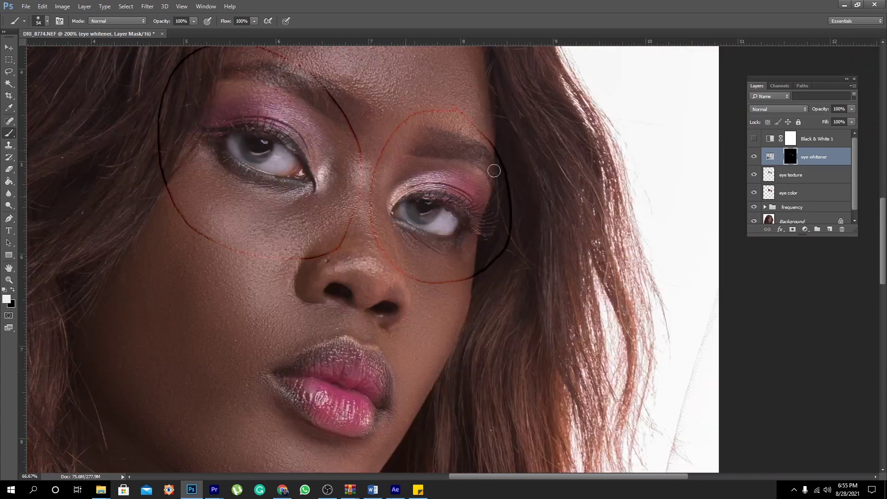
pyautogui.click(9, 280)
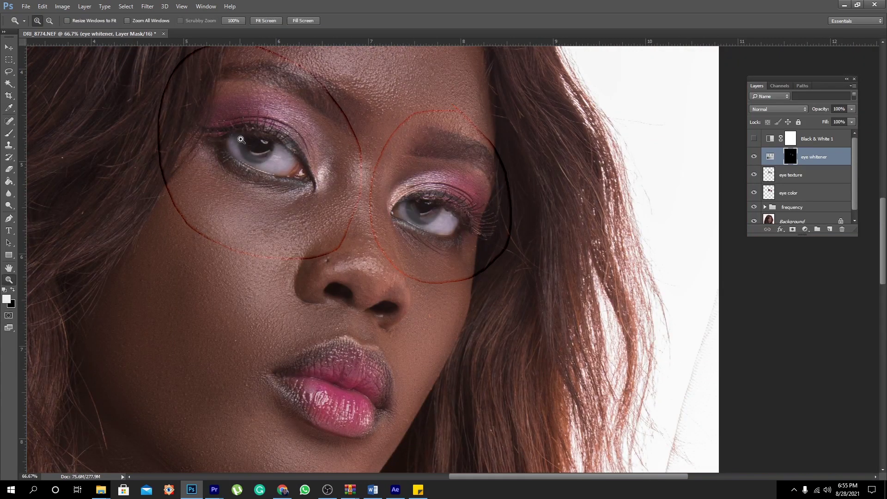
pyautogui.moveTo(139, 51); pyautogui.dragTo(487, 290)
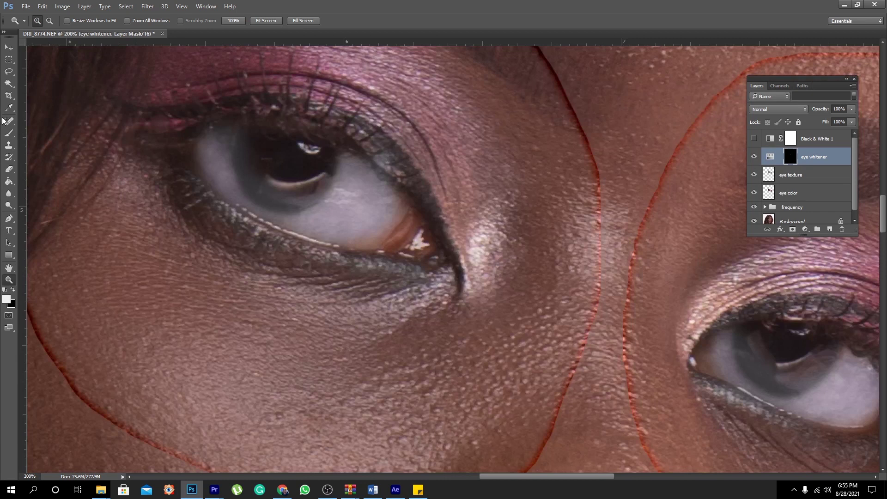
pyautogui.click(8, 133)
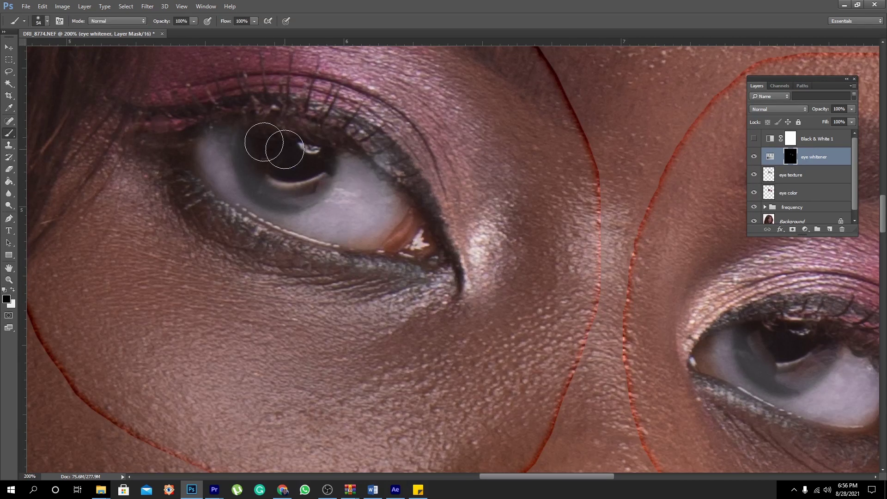
pyautogui.moveTo(279, 139)
pyautogui.mouseDown()
pyautogui.moveTo(257, 169)
pyautogui.moveTo(267, 184)
pyautogui.moveTo(297, 188)
pyautogui.moveTo(317, 154)
pyautogui.mouseUp()
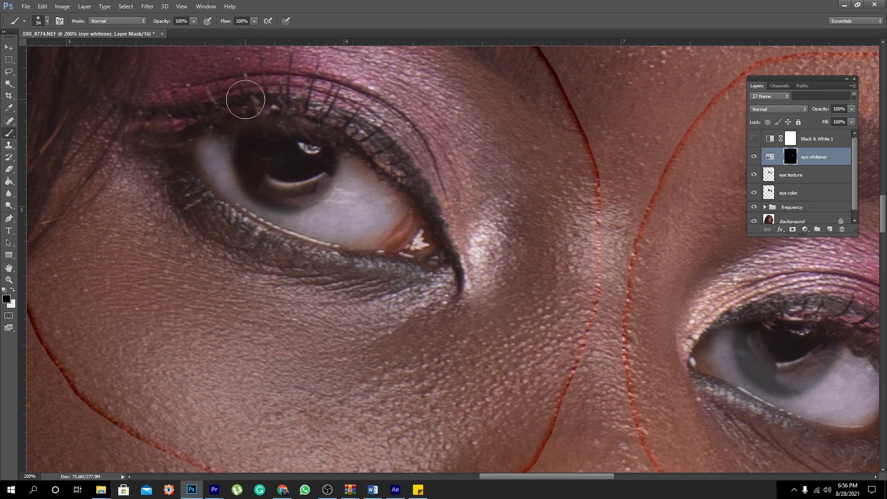
# Check the right eye, then zoom out to 33.33% showing face and shoulders
pyautogui.moveTo(748, 182); pyautogui.dragTo(340, 154)
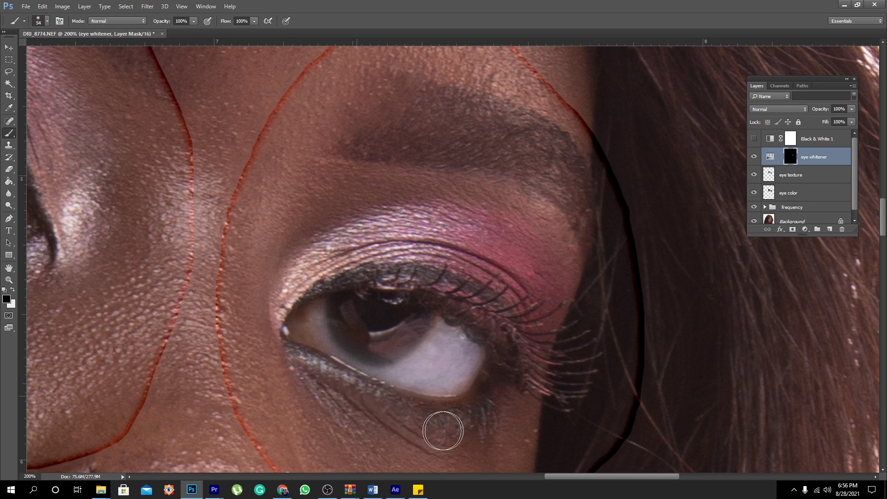
pyautogui.moveTo(440, 424); pyautogui.dragTo(416, 346)
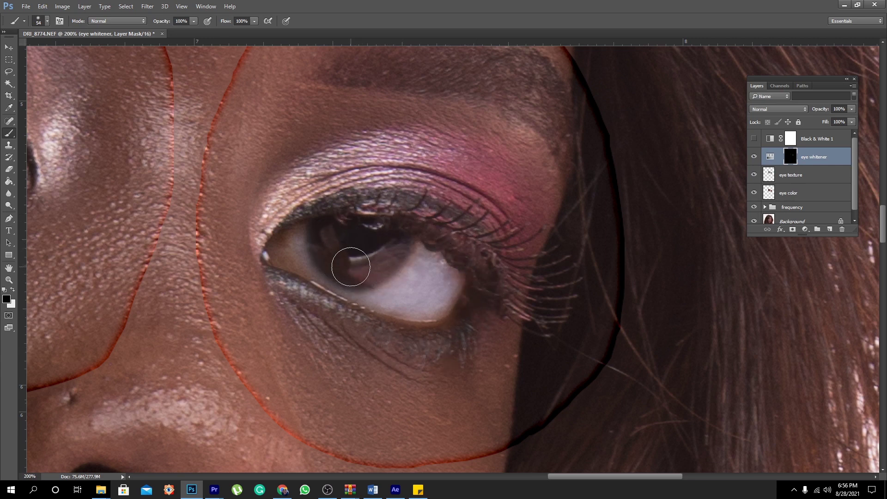
pyautogui.hotkey('ctrl', '1')
pyautogui.hotkey('ctrl', '-')
pyautogui.hotkey('ctrl', '-')
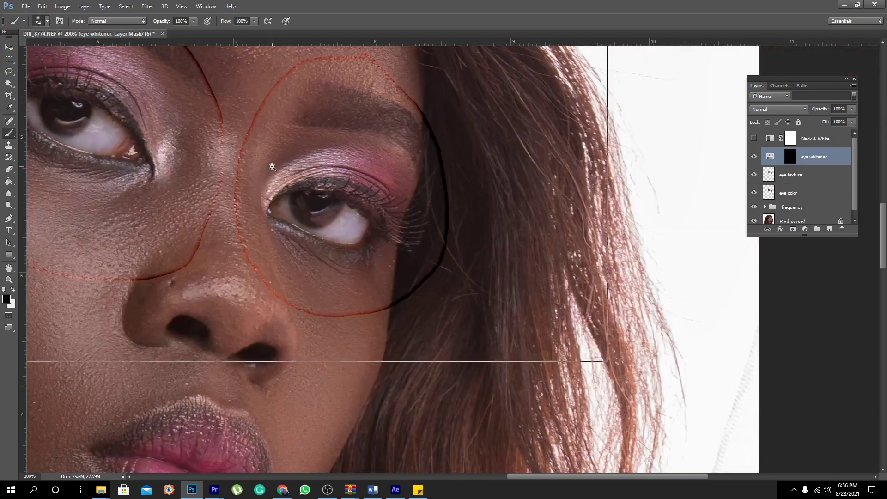
pyautogui.hotkey('ctrl', '-')
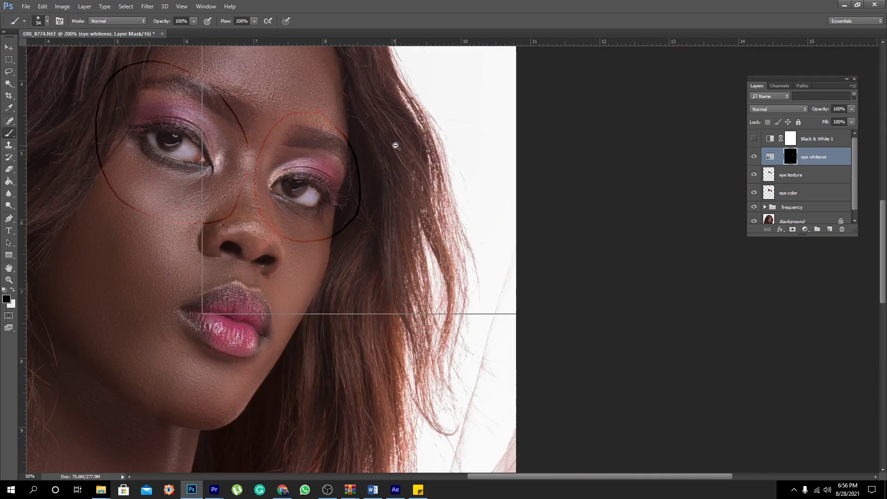
pyautogui.moveTo(390, 102); pyautogui.dragTo(495, 137)
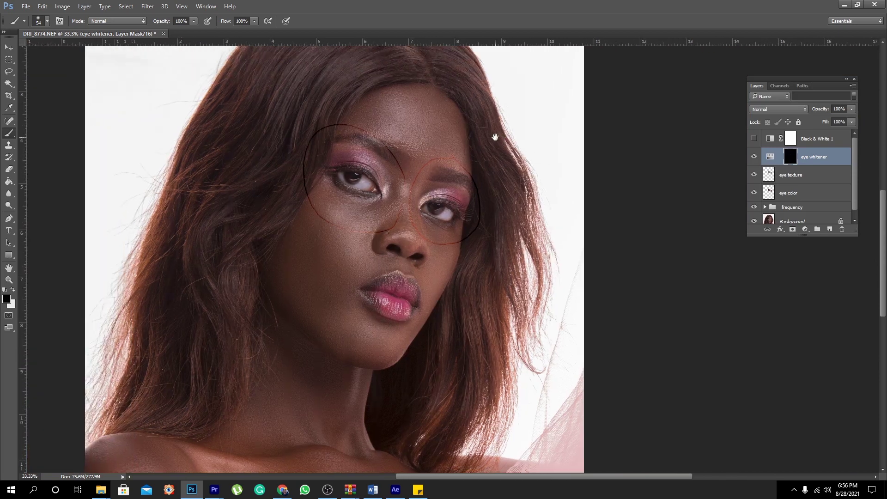
# Drag the eye whitener's Opacity slider in the Layers panel down to 67%
pyautogui.click(852, 109)
# Group the eye whitener, eye texture and eye color layers into Group 1
pyautogui.keyDown('shift'); pyautogui.click(814, 199); pyautogui.keyUp('shift')
pyautogui.moveTo(815, 198); pyautogui.dragTo(817, 229)
pyautogui.doubleClick(815, 155)
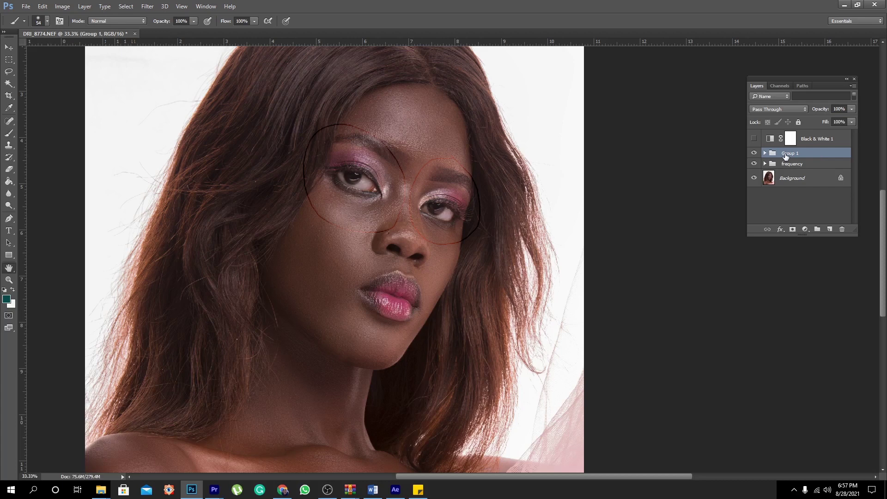
pyautogui.click(846, 106)
# Rename Group 1 to 'eyess' and toggle its visibility to compare the retouch
pyautogui.doubleClick(786, 154)
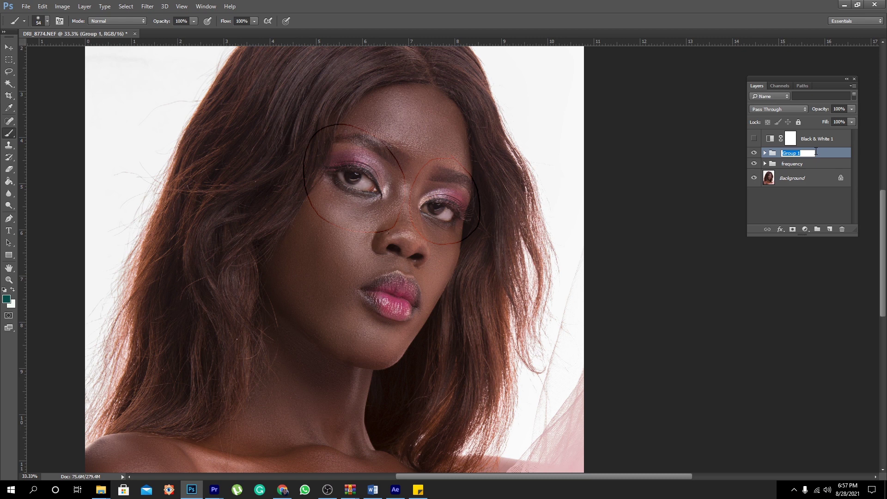
pyautogui.write('eyess')
pyautogui.press('Return')
pyautogui.click(754, 153)
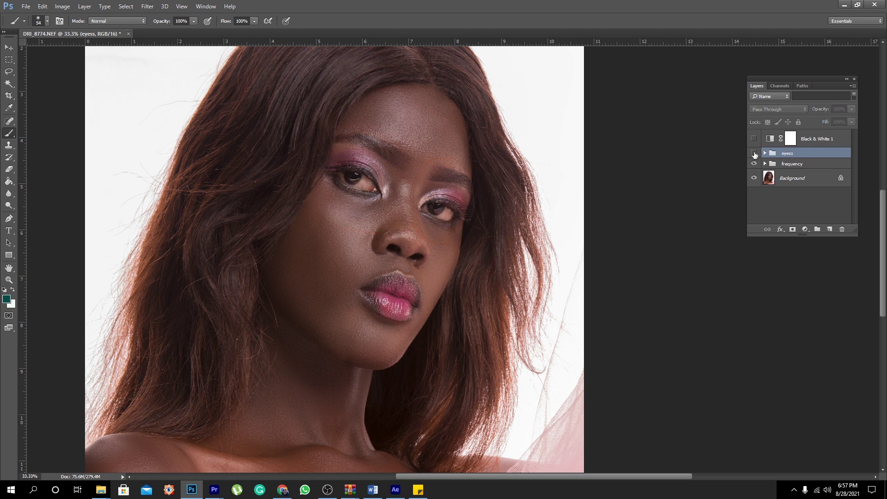
pyautogui.click(754, 153)
pyautogui.click(754, 153)
pyautogui.click(755, 153)
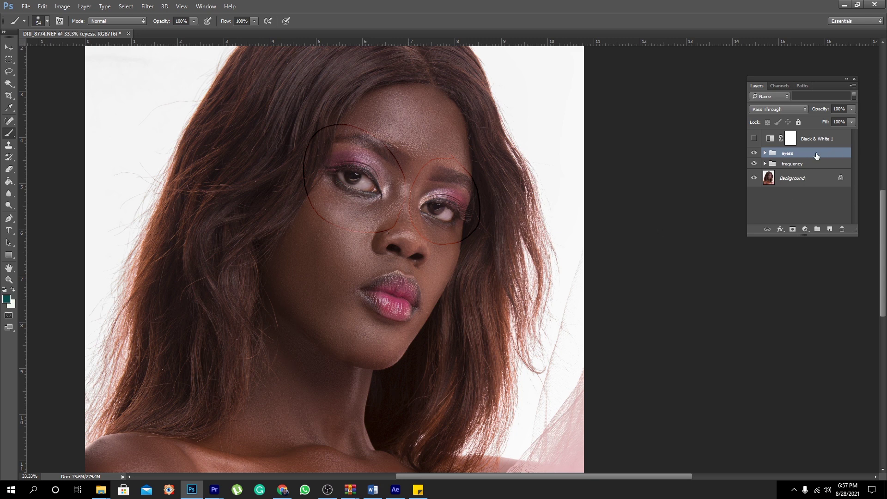
# Mask the eyess group and paint out the rings around both eyes with a 126 px brush
pyautogui.click(792, 229)
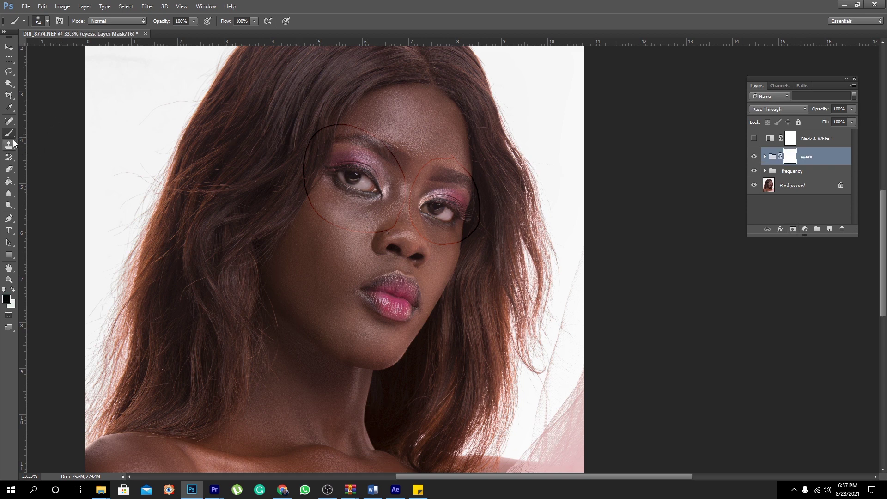
pyautogui.rightClick(370, 128)
pyautogui.moveTo(434, 150); pyautogui.dragTo(451, 148)
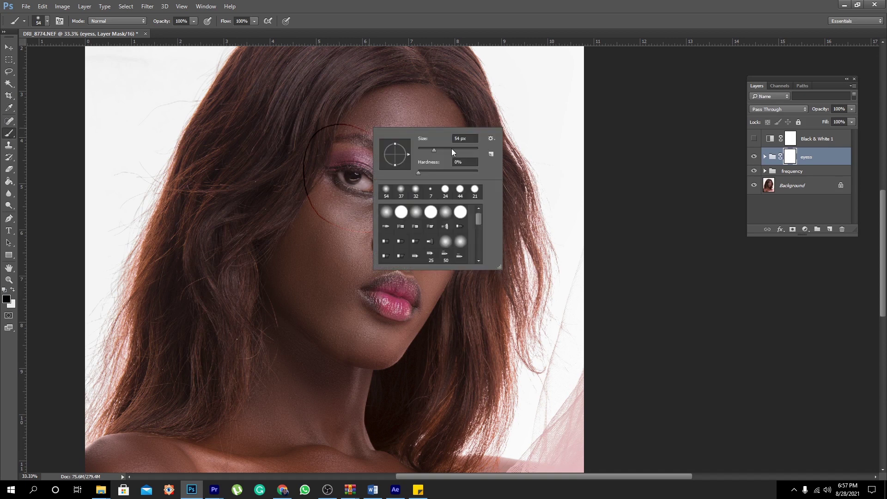
pyautogui.press('Return')
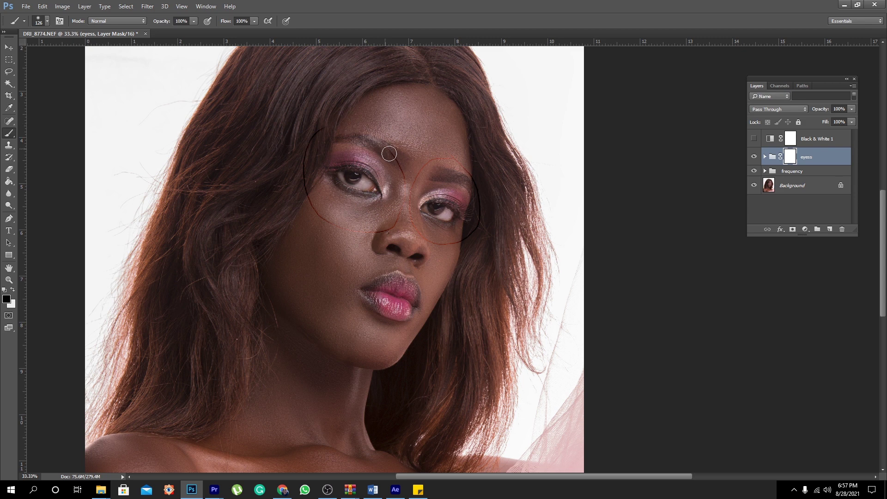
pyautogui.moveTo(395, 164)
pyautogui.mouseDown()
pyautogui.moveTo(403, 196)
pyautogui.moveTo(392, 226)
pyautogui.moveTo(360, 238)
pyautogui.moveTo(320, 221)
pyautogui.moveTo(301, 175)
pyautogui.moveTo(309, 133)
pyautogui.moveTo(303, 164)
pyautogui.moveTo(348, 123)
pyautogui.mouseUp()
pyautogui.moveTo(406, 193)
pyautogui.mouseDown()
pyautogui.moveTo(406, 171)
pyautogui.moveTo(466, 169)
pyautogui.moveTo(441, 157)
pyautogui.moveTo(417, 175)
pyautogui.moveTo(410, 220)
pyautogui.moveTo(435, 242)
pyautogui.moveTo(472, 232)
pyautogui.moveTo(482, 223)
pyautogui.moveTo(463, 165)
pyautogui.moveTo(481, 194)
pyautogui.moveTo(467, 159)
pyautogui.mouseUp()
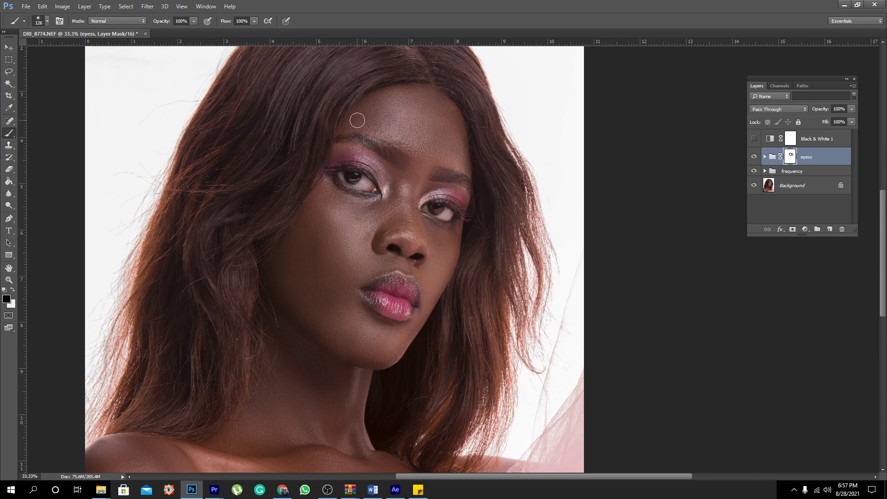